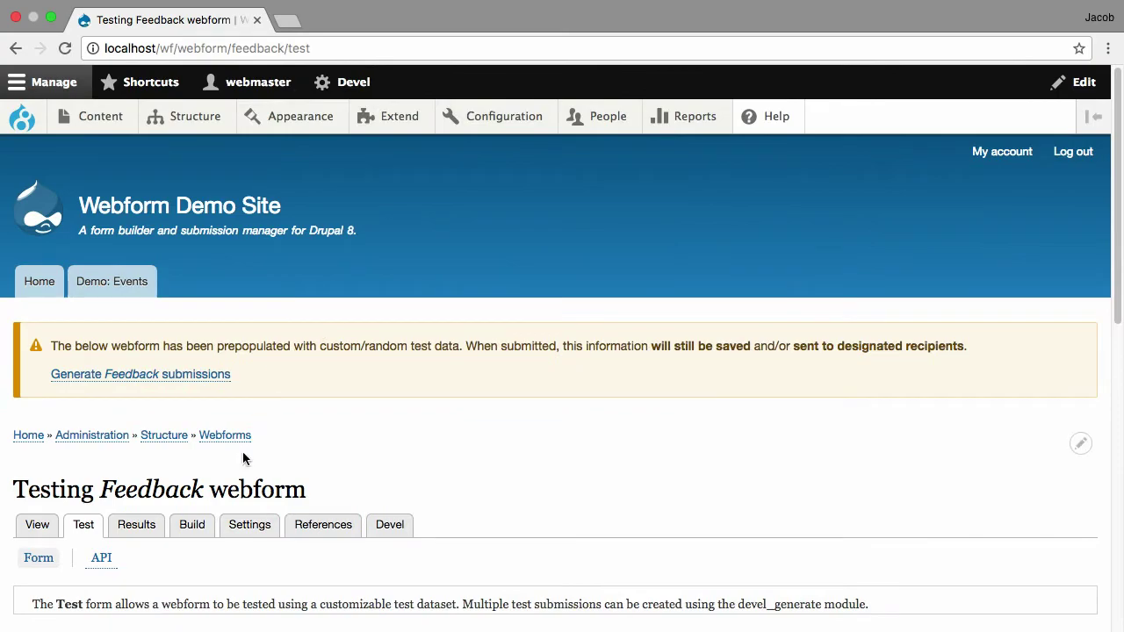
# - Open the Elements configuration page in the global Webforms administration
pyautogui.click(232, 442)
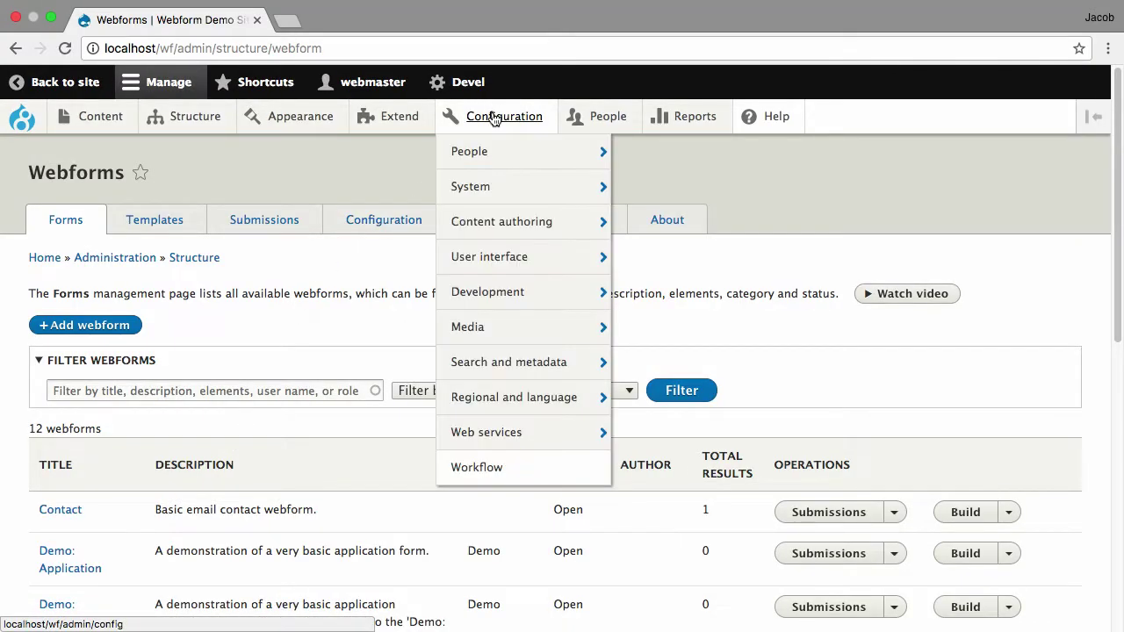
pyautogui.moveTo(497, 119)
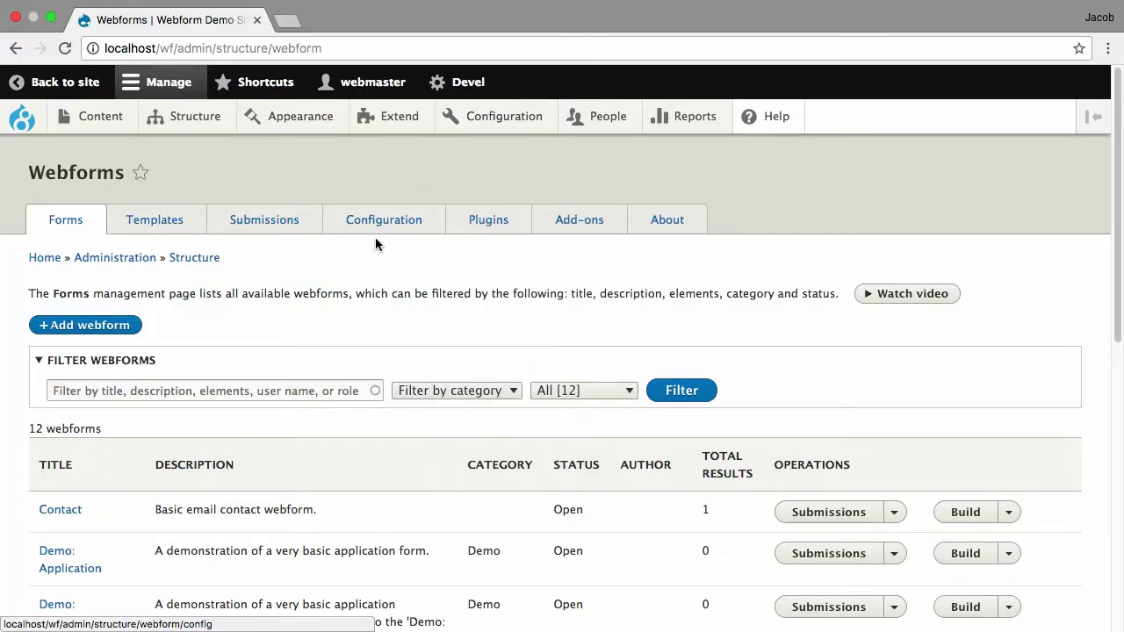
pyautogui.click(386, 225)
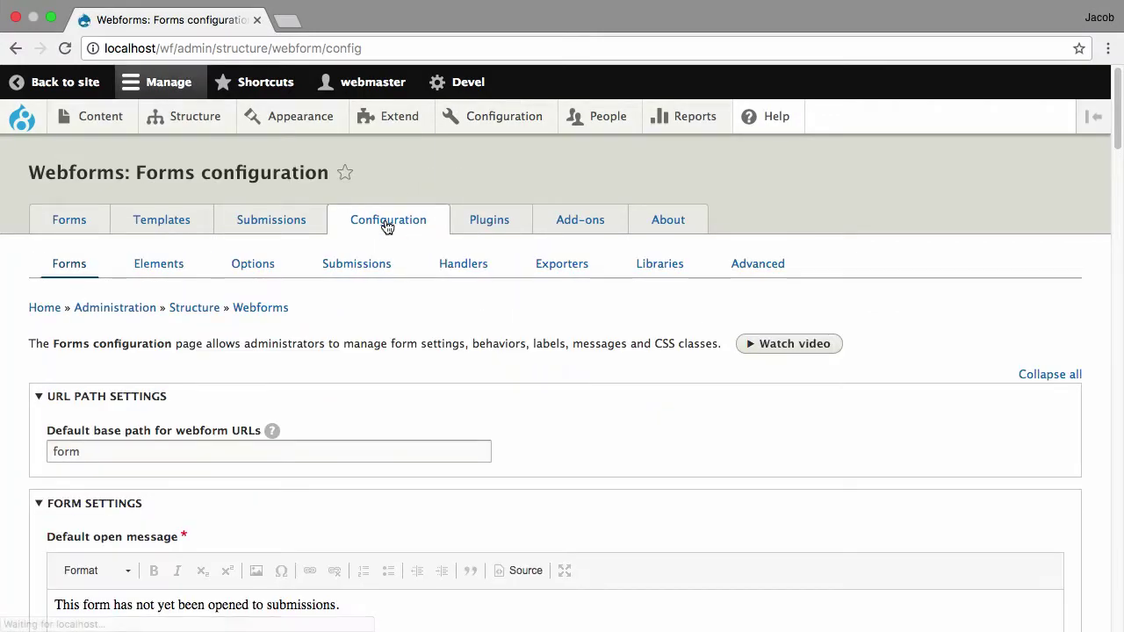
pyautogui.click(174, 270)
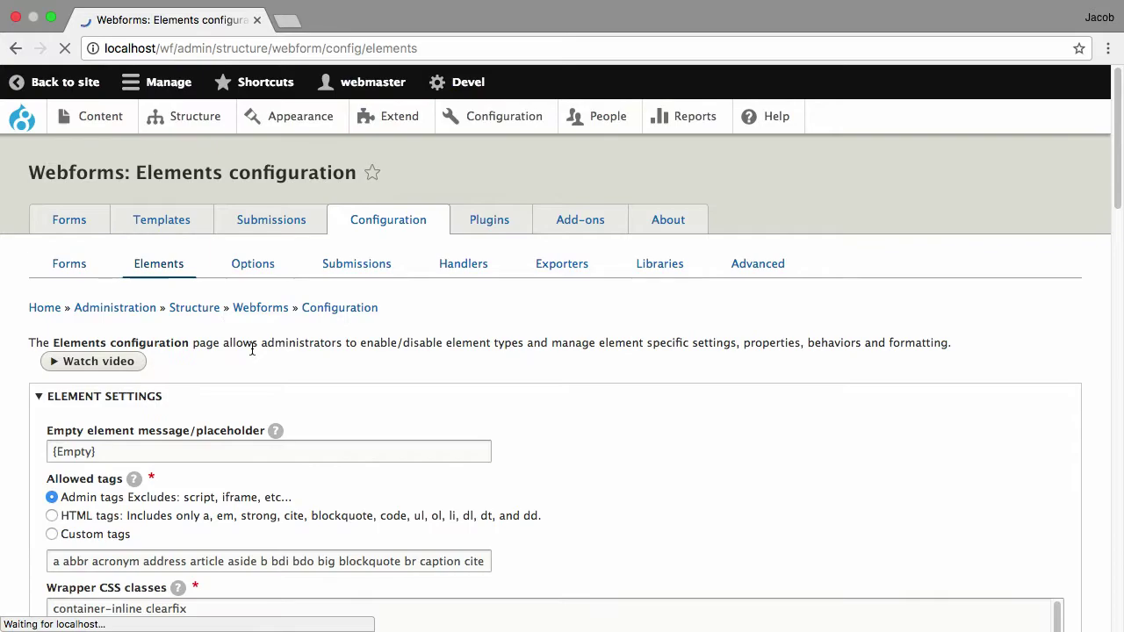
# - Review the default element settings, from the CSS class lists through the HTML editor, location and select settings to the allowed file extensions
pyautogui.scroll(-15, 251, 348)
pyautogui.scroll(-10, 251, 346)
pyautogui.scroll(20, 251, 350)
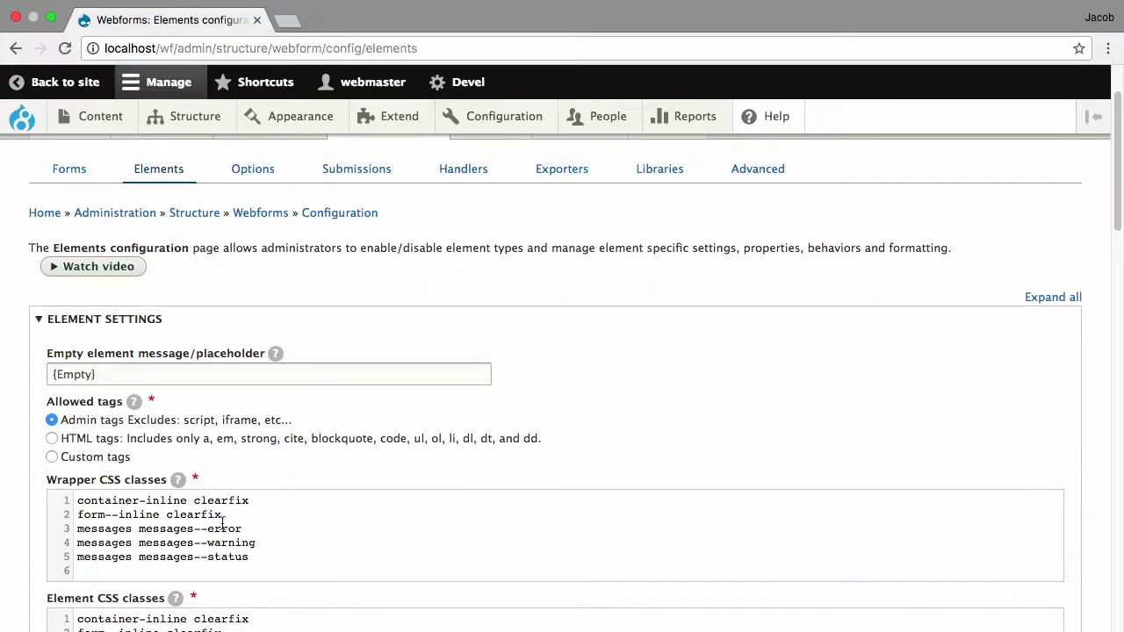
pyautogui.scroll(-10, 220, 514)
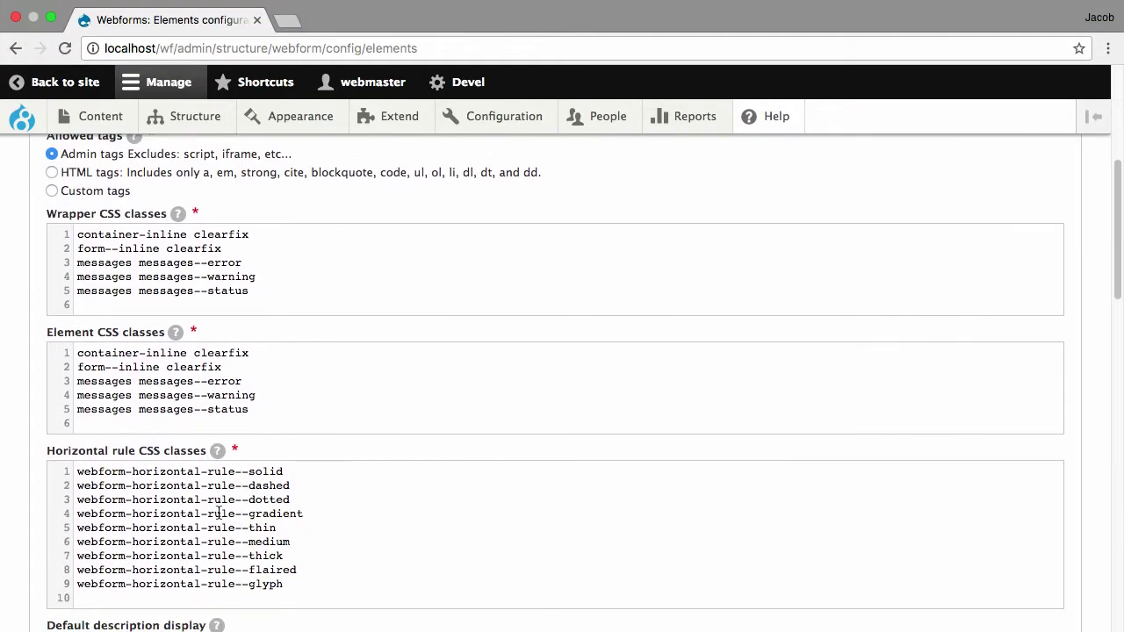
pyautogui.moveTo(308, 432); pyautogui.dragTo(72, 336)
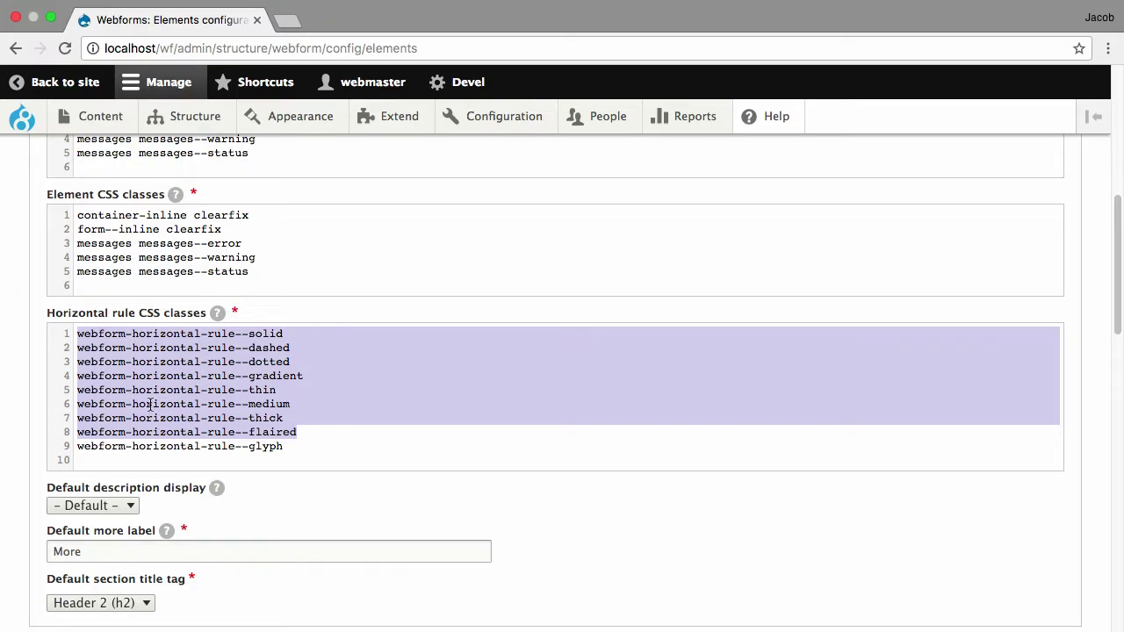
pyautogui.scroll(-5, 132, 401)
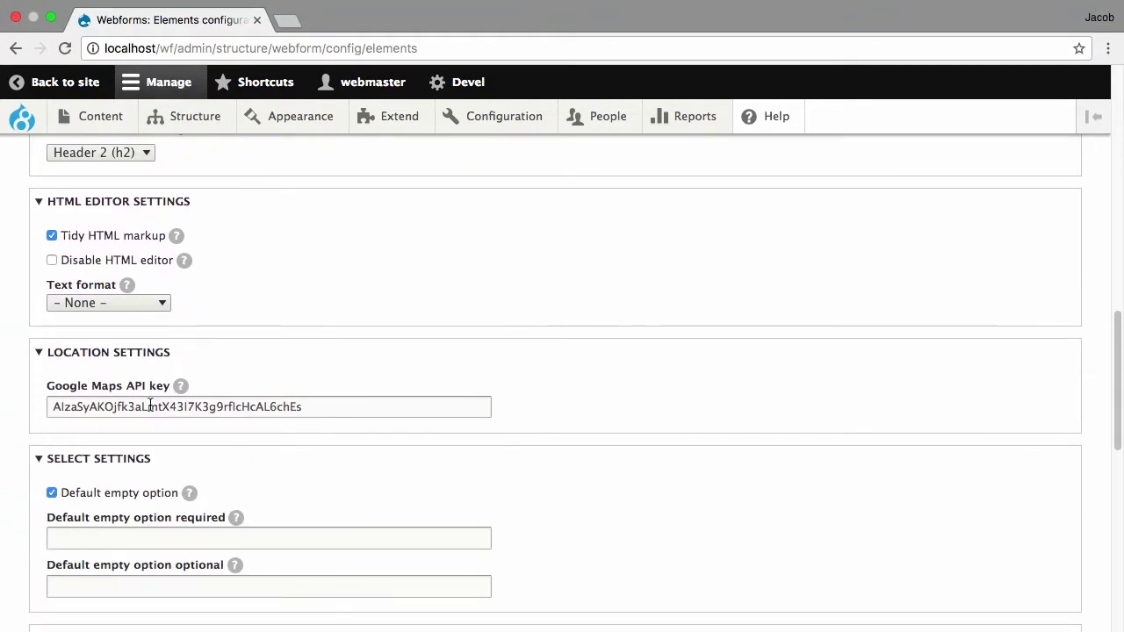
pyautogui.scroll(-10, 150, 405)
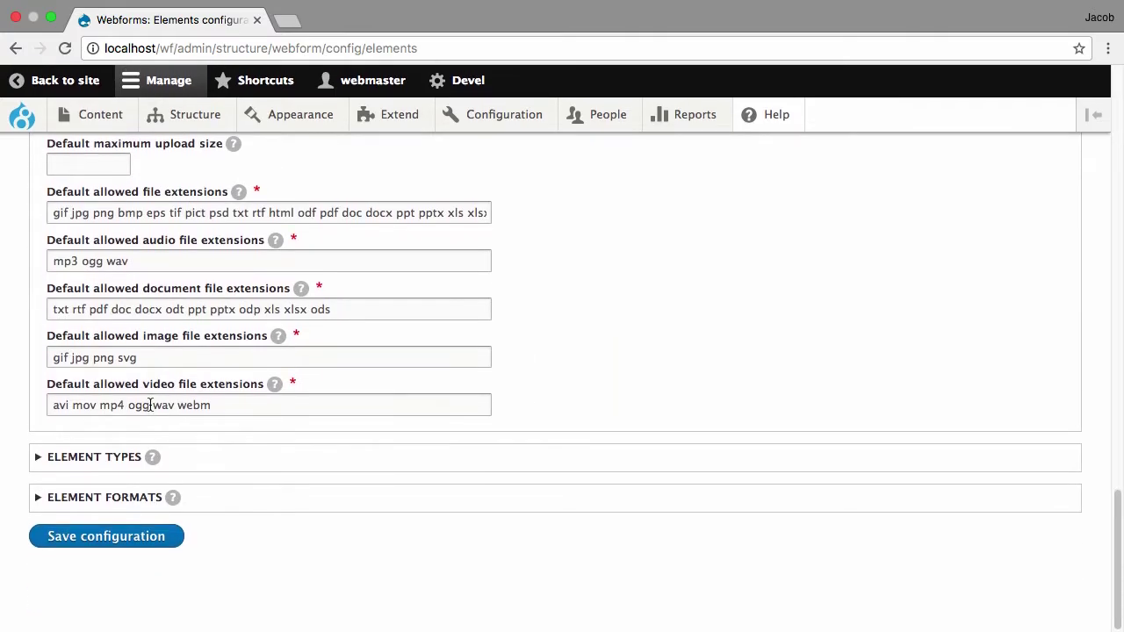
# - Expand the Element types section and look through the element types that can be enabled or disabled
pyautogui.click(117, 459)
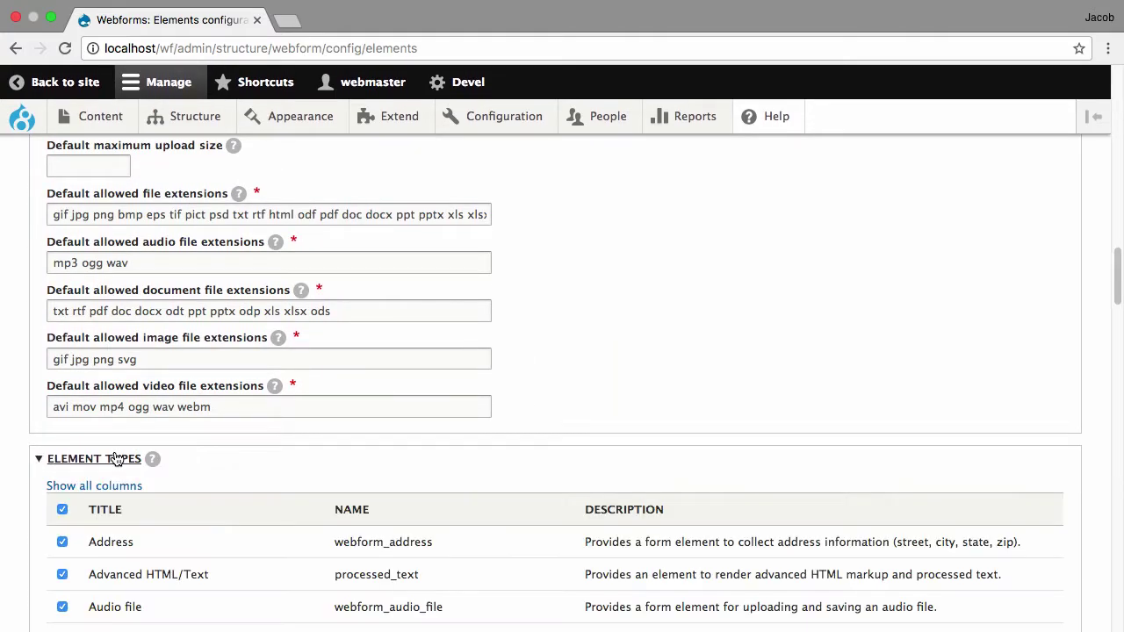
pyautogui.scroll(-4, 329, 348)
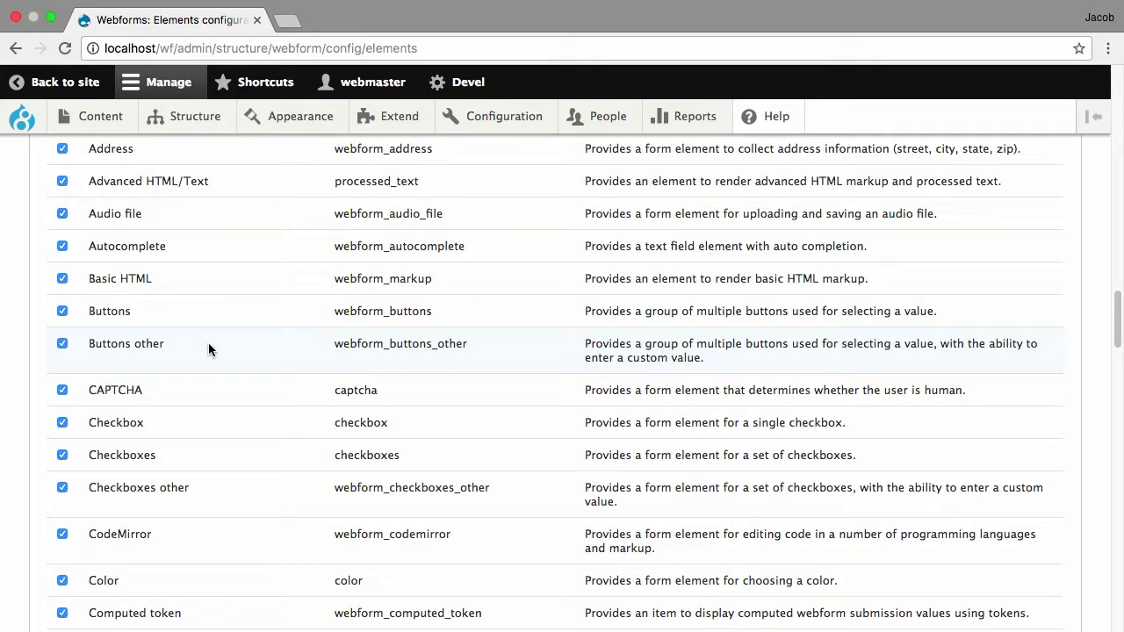
pyautogui.scroll(-6, 208, 344)
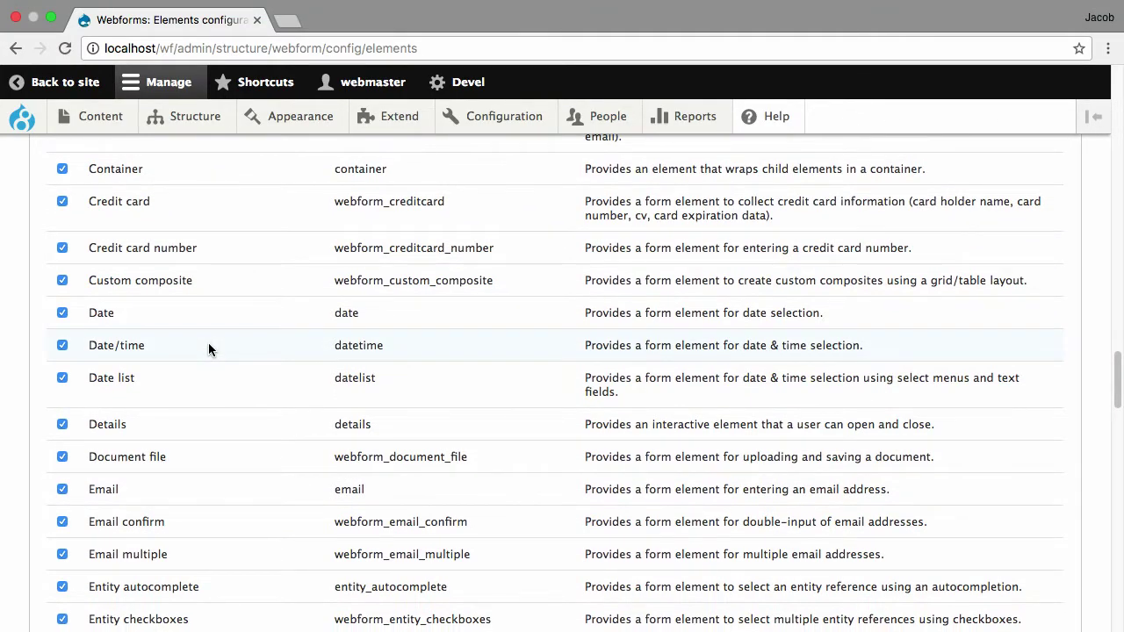
pyautogui.scroll(-15, 208, 348)
pyautogui.scroll(20, 494, 442)
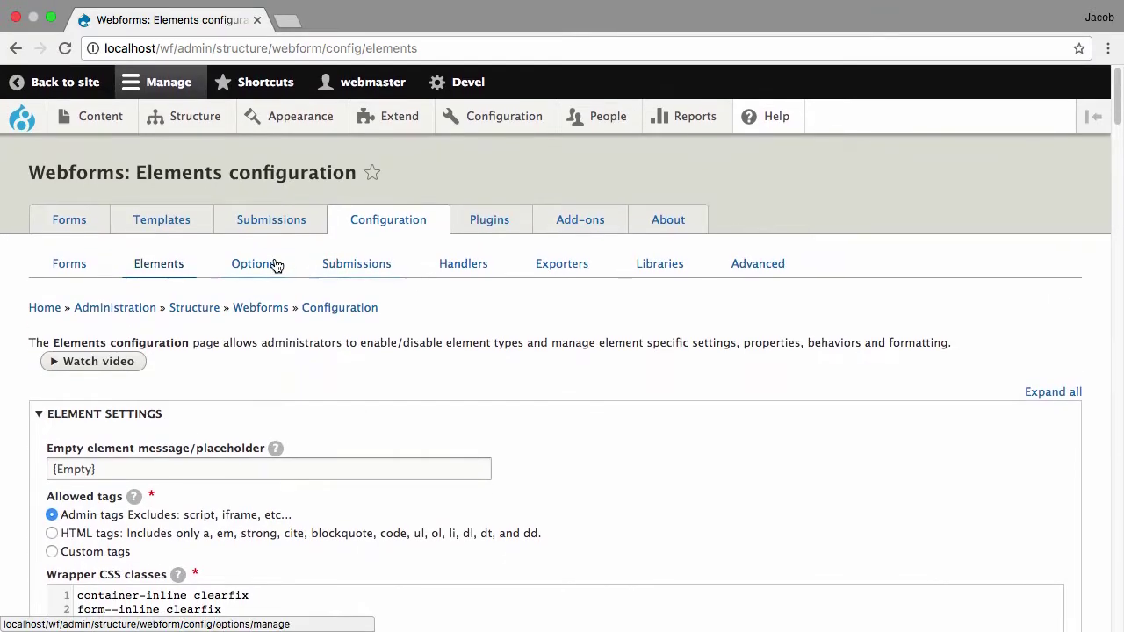
# - Open the Days set in the predefined Options configuration, examine its option values and texts, and return to the options list
pyautogui.click(273, 265)
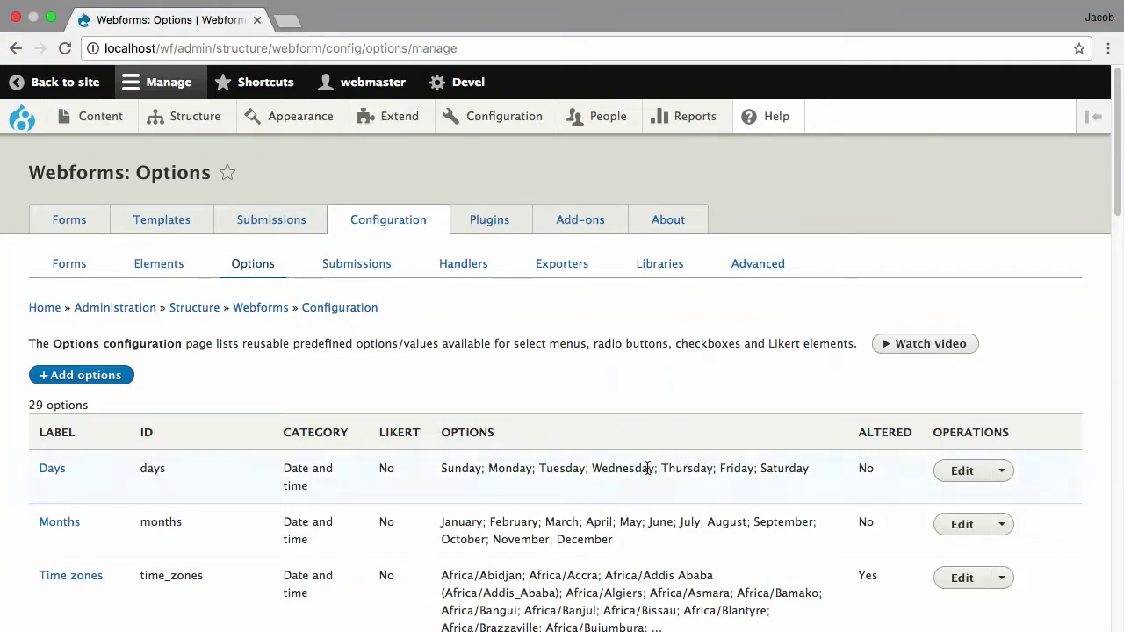
pyautogui.scroll(-1, 863, 464)
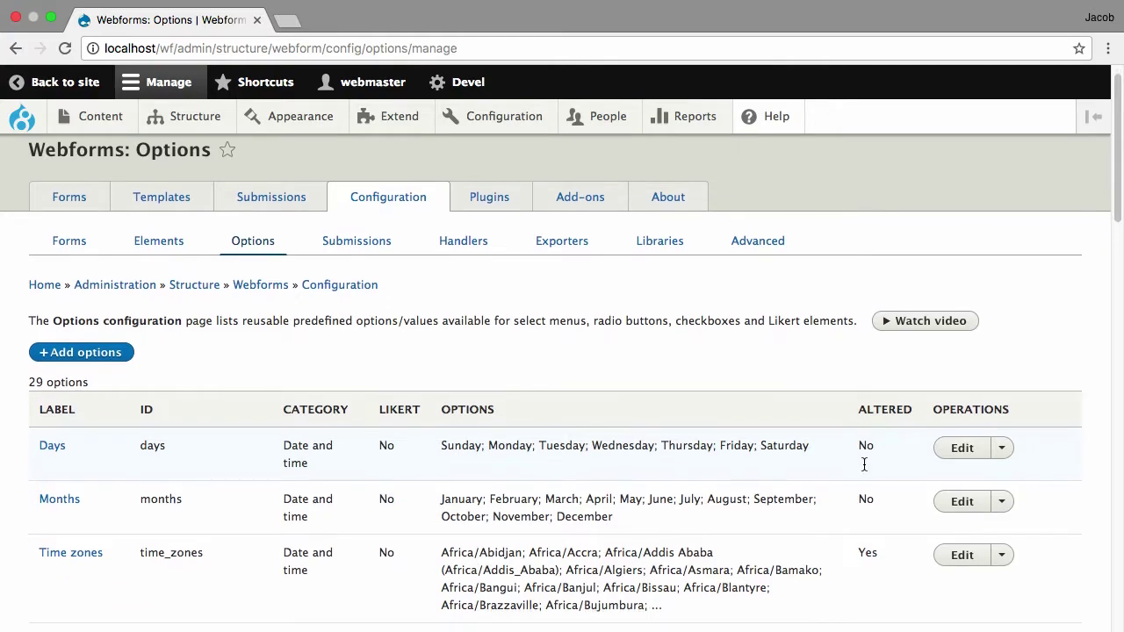
pyautogui.click(966, 453)
pyautogui.scroll(-3, 246, 298)
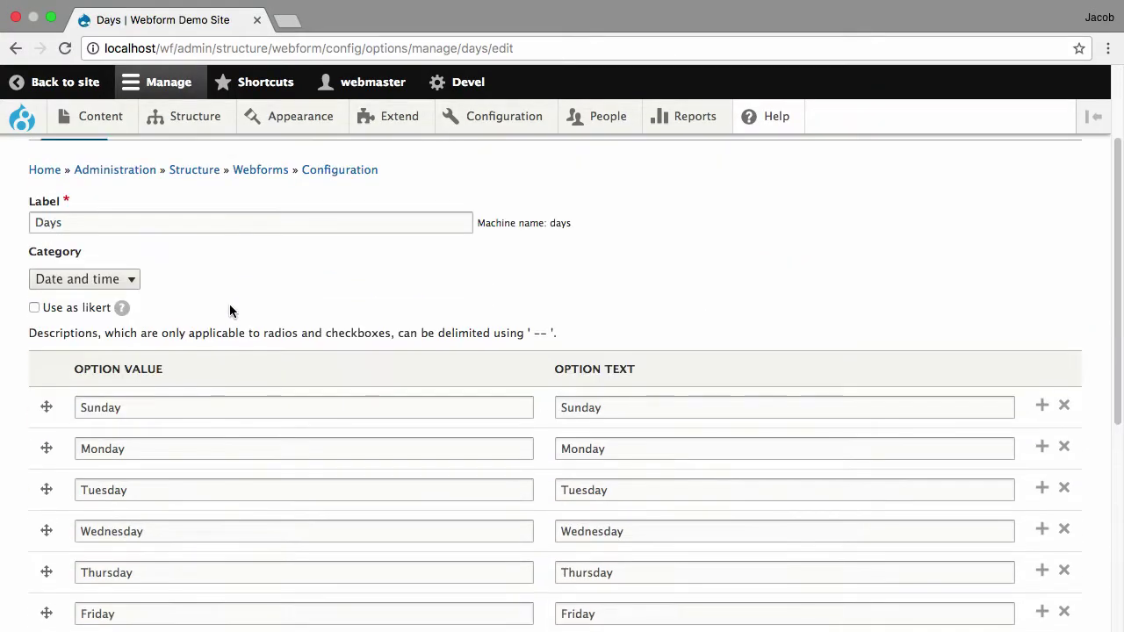
pyautogui.scroll(-5, 230, 318)
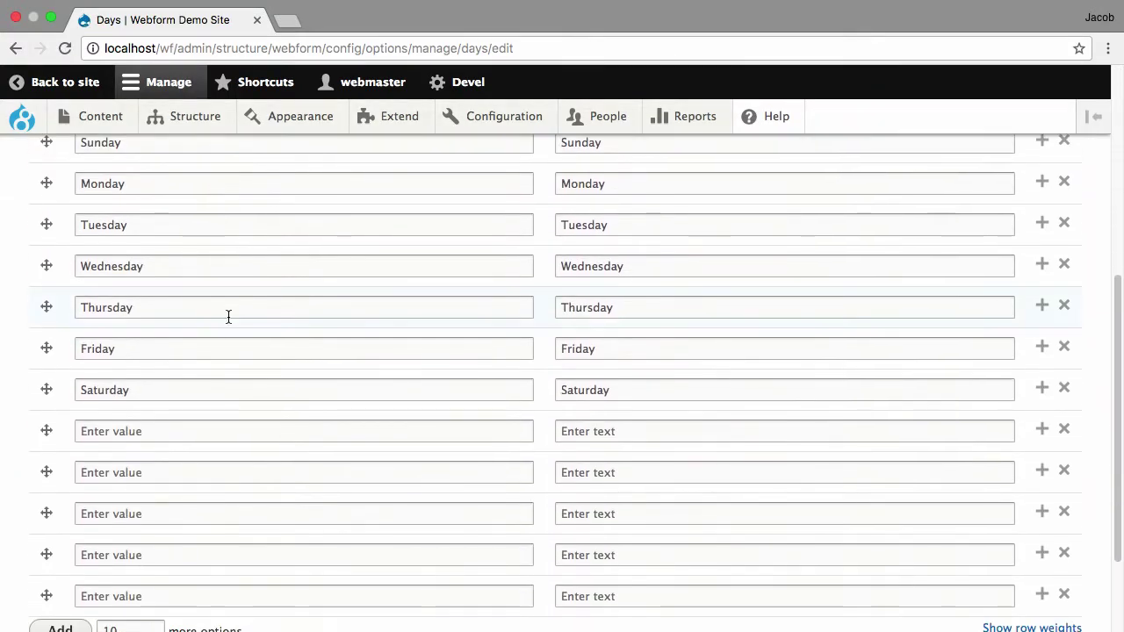
pyautogui.click(15, 48)
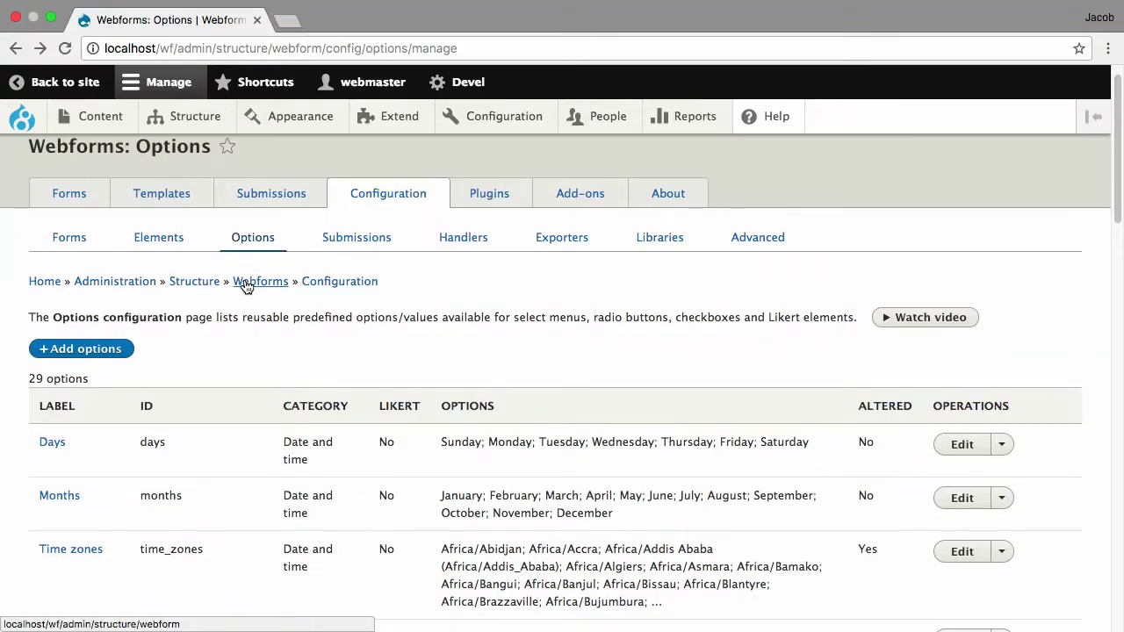
# - Browse the predefined options list and open the Country names set to examine its option values
pyautogui.scroll(-5, 245, 284)
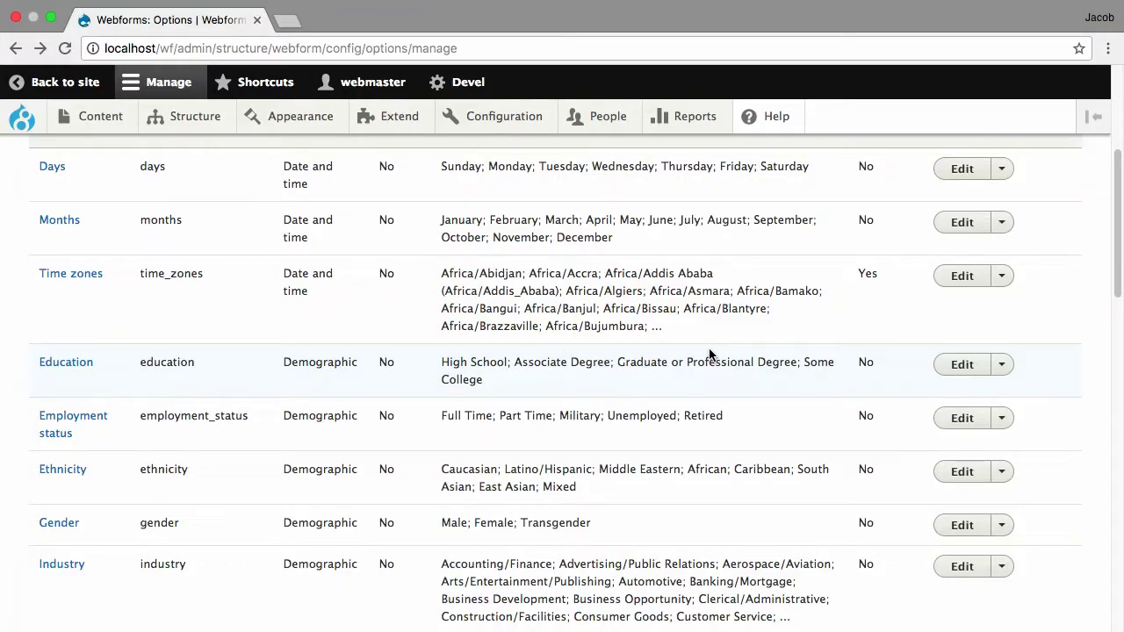
pyautogui.scroll(-2, 691, 377)
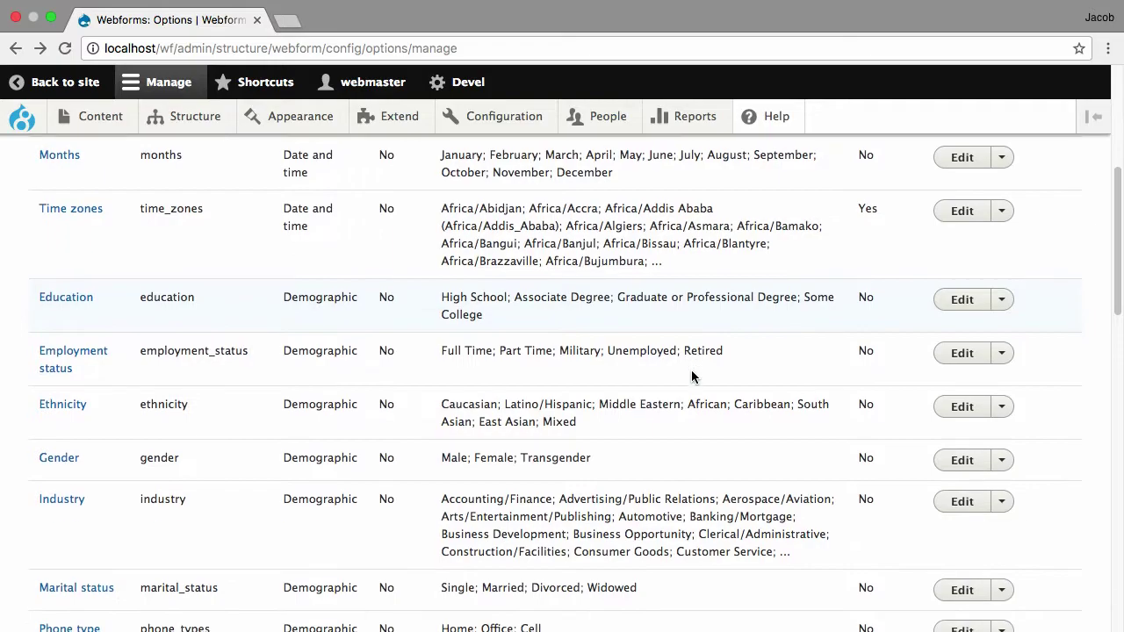
pyautogui.scroll(-2, 691, 377)
pyautogui.scroll(-8, 691, 377)
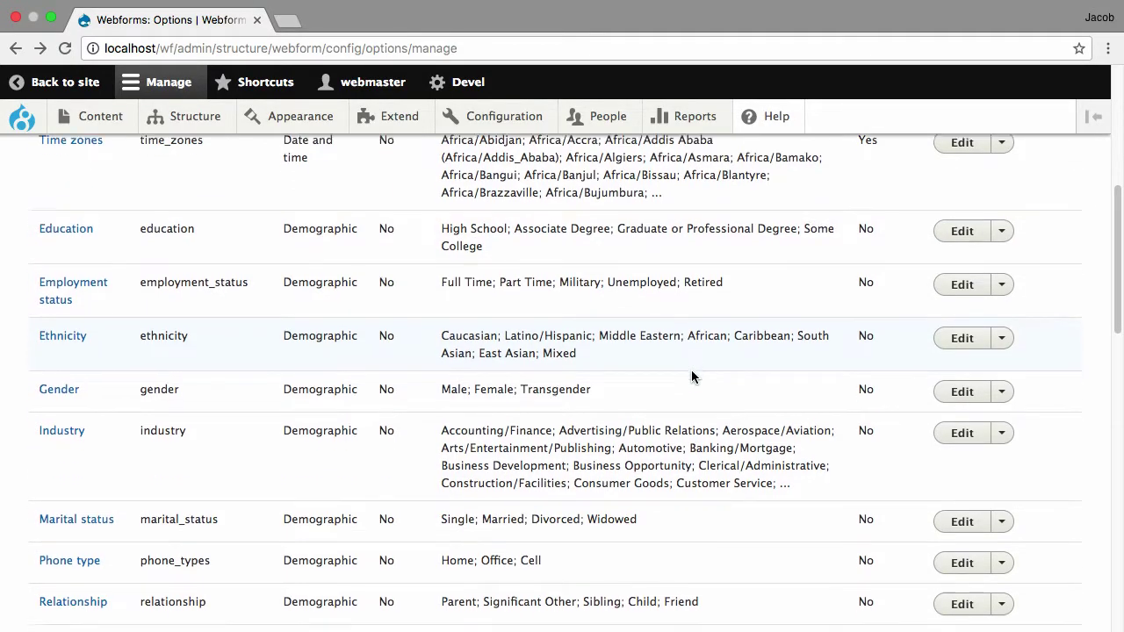
pyautogui.scroll(-6, 691, 374)
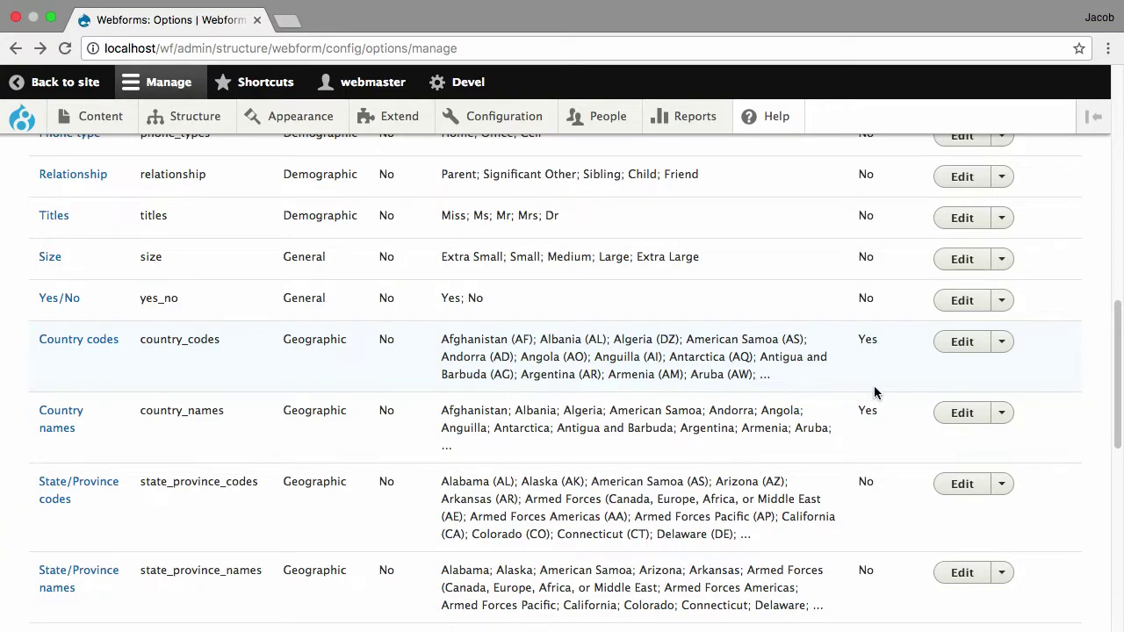
pyautogui.click(960, 413)
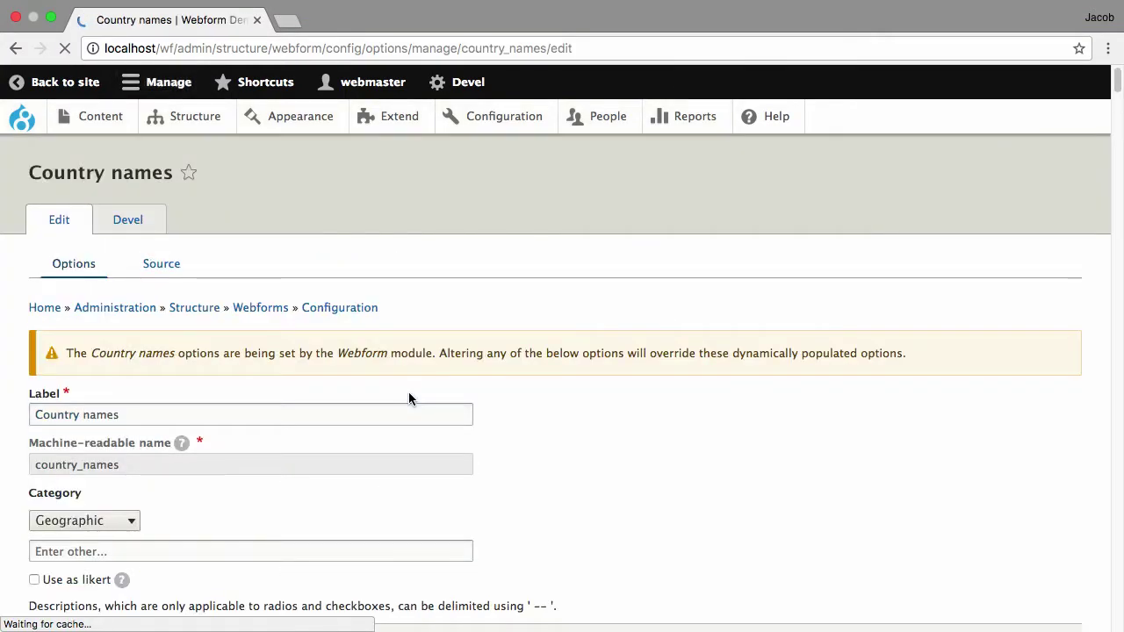
pyautogui.scroll(-9, 408, 391)
pyautogui.scroll(-14, 409, 392)
pyautogui.scroll(17, 408, 396)
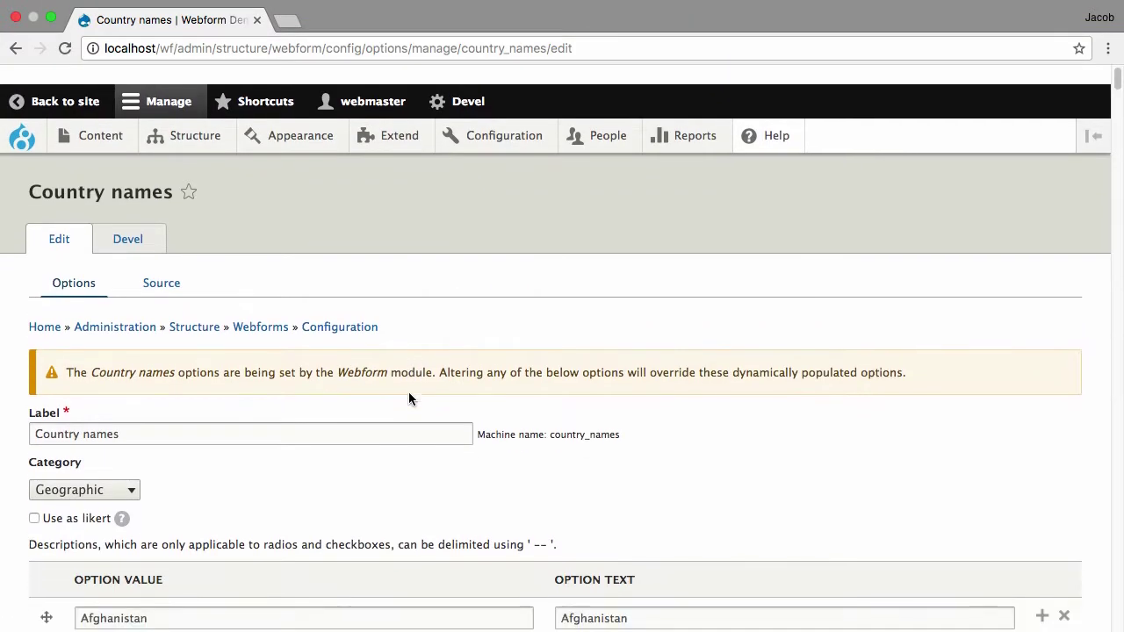
# - Examine the YAML source of the Country names options, and return to its regular options form
pyautogui.click(160, 264)
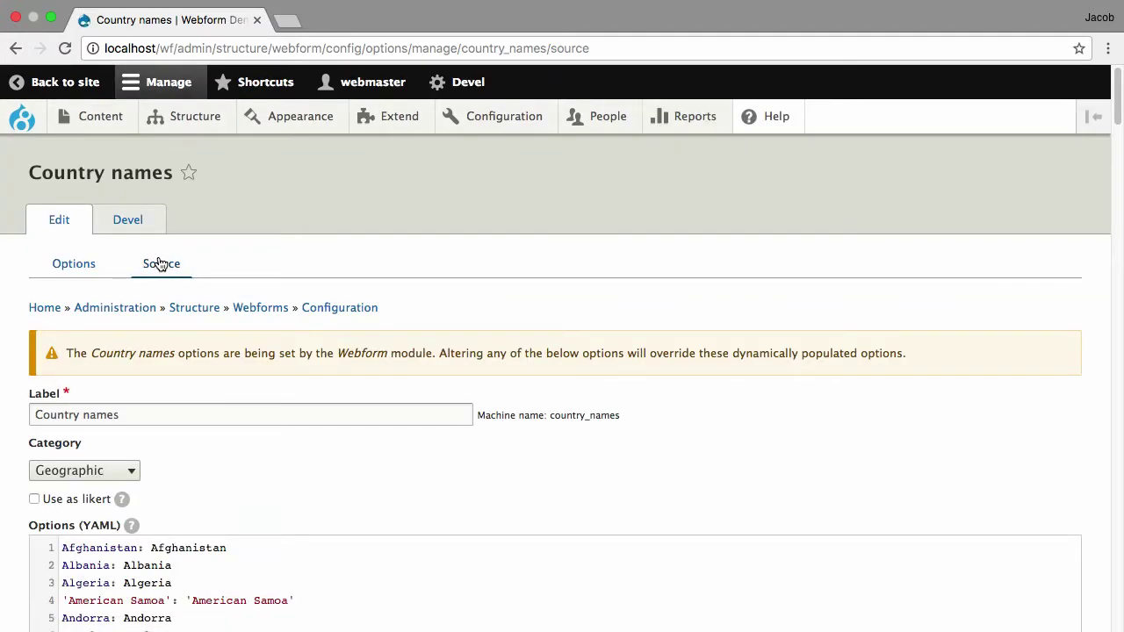
pyautogui.scroll(-7, 310, 359)
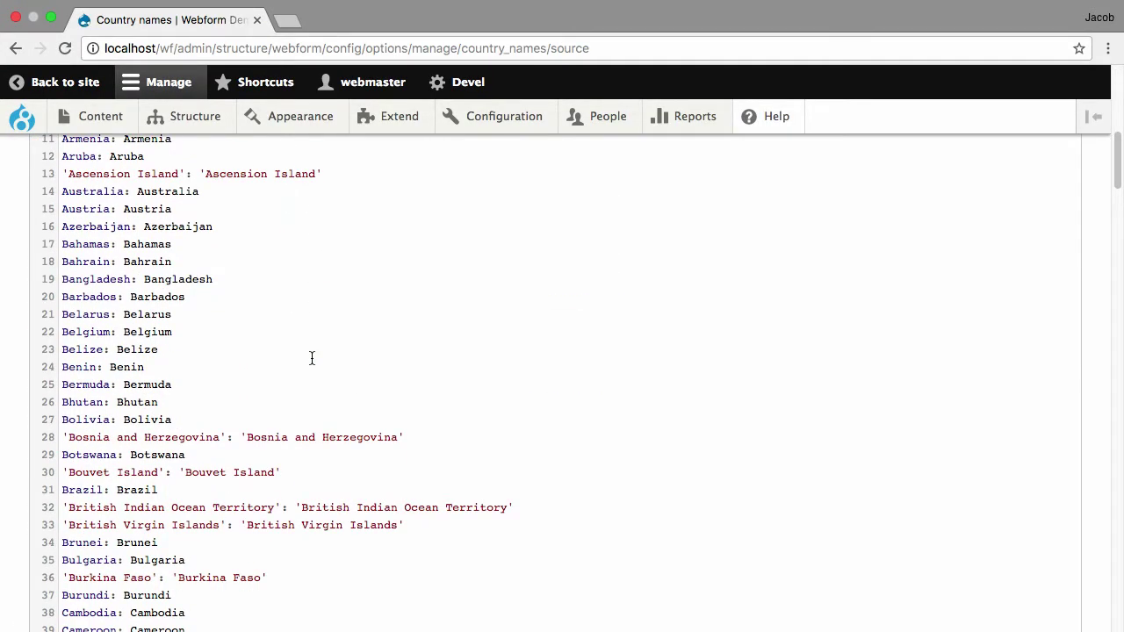
pyautogui.scroll(-18, 311, 358)
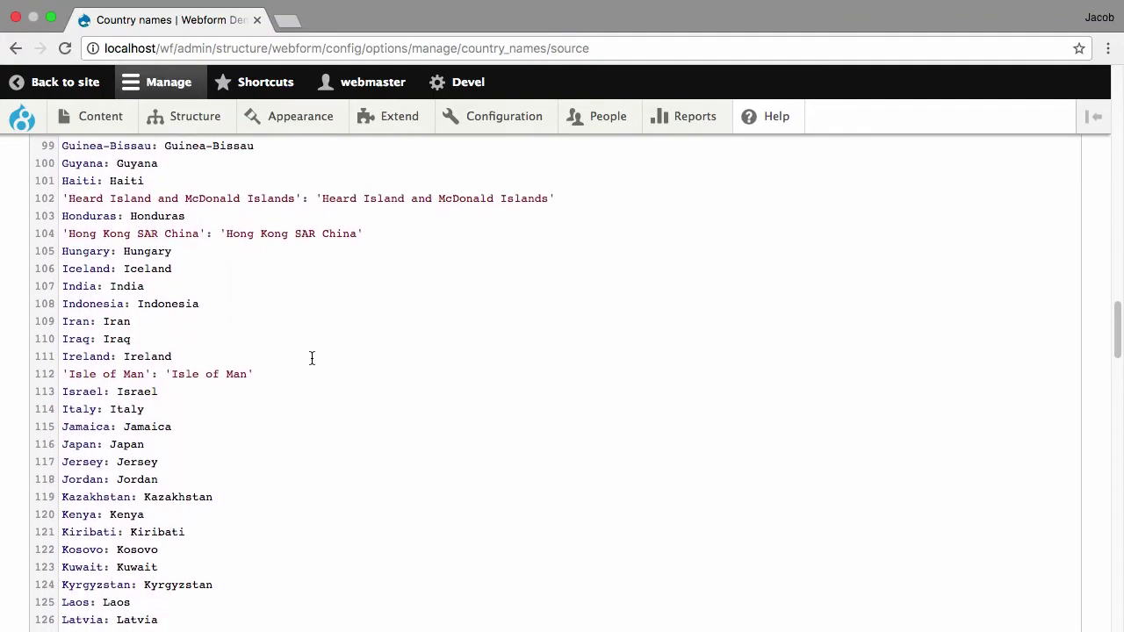
pyautogui.click(15, 48)
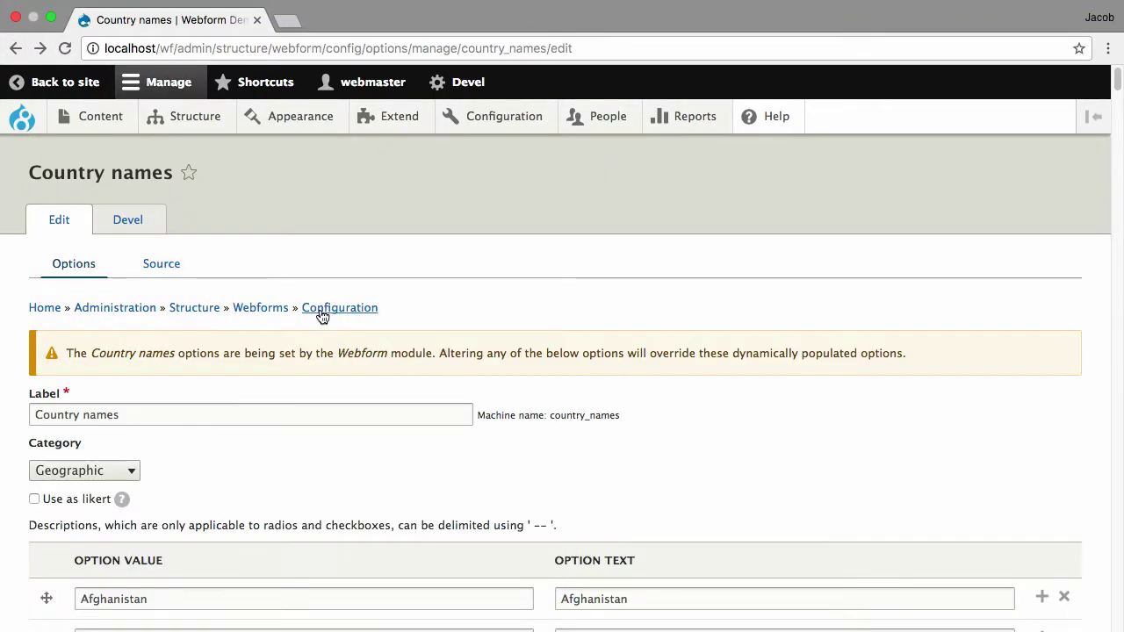
# - Open the Webforms Handlers configuration and review the email settings and the list of submission handlers
pyautogui.click(323, 312)
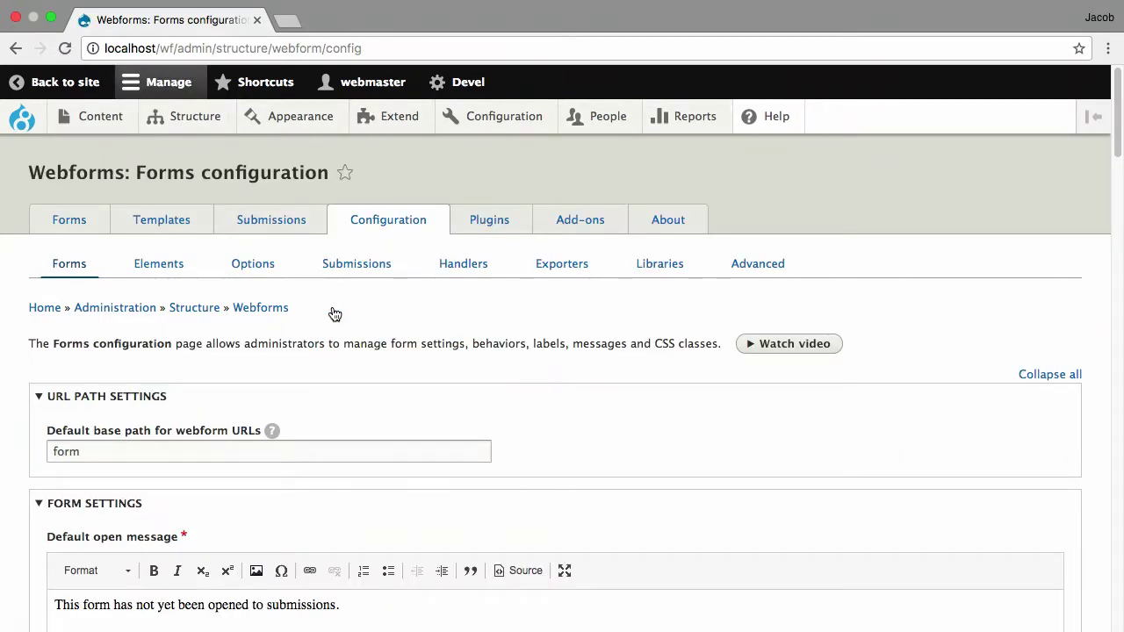
pyautogui.click(450, 266)
pyautogui.scroll(-15, 486, 389)
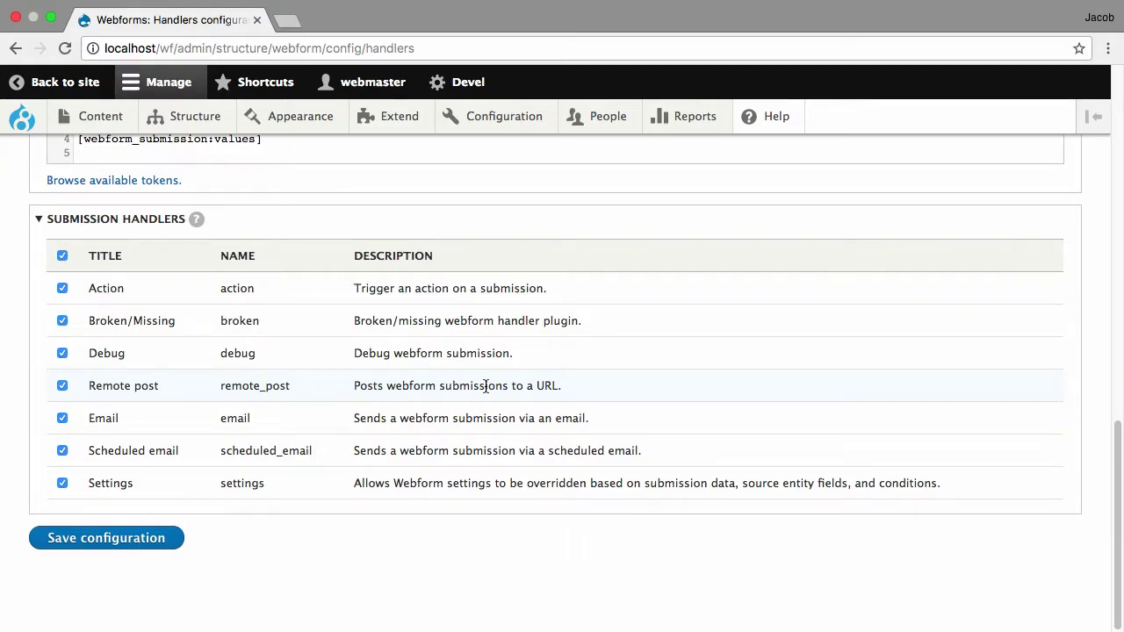
pyautogui.scroll(15, 486, 386)
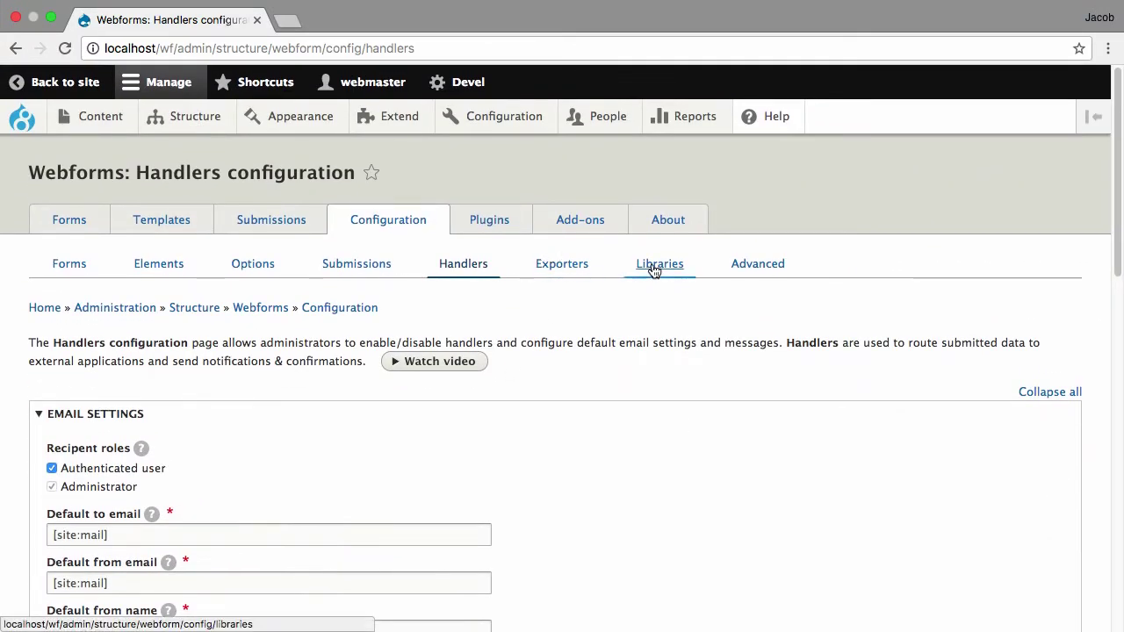
# - Open the Webforms Libraries configuration and review the global CSS and JavaScript fields and the external libraries list
pyautogui.click(657, 265)
pyautogui.scroll(-5, 459, 426)
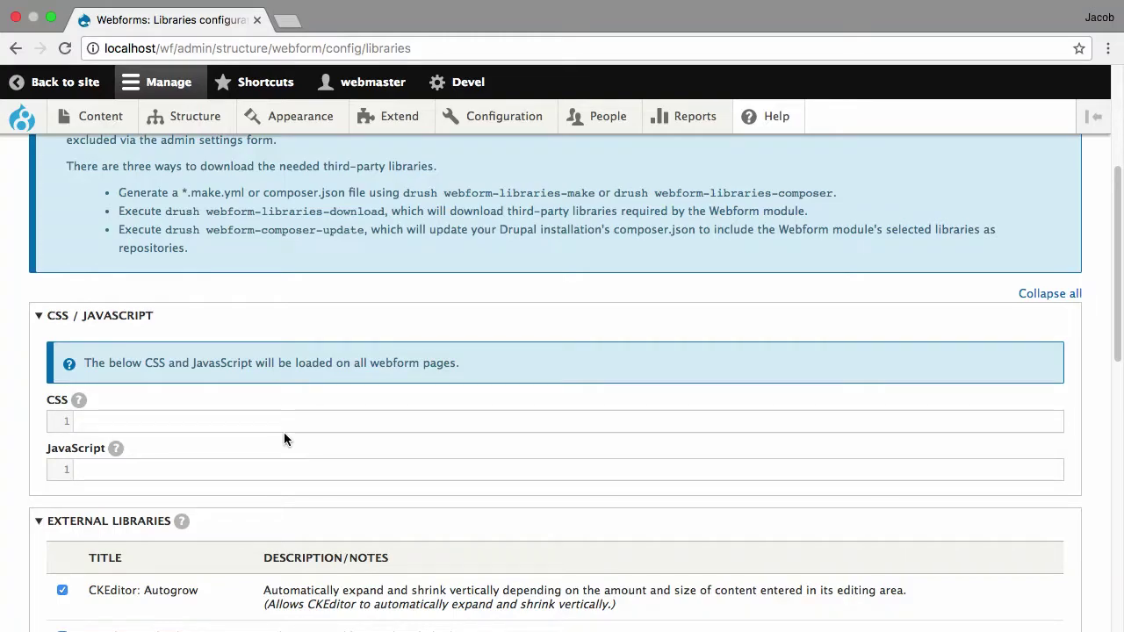
pyautogui.scroll(-3, 284, 434)
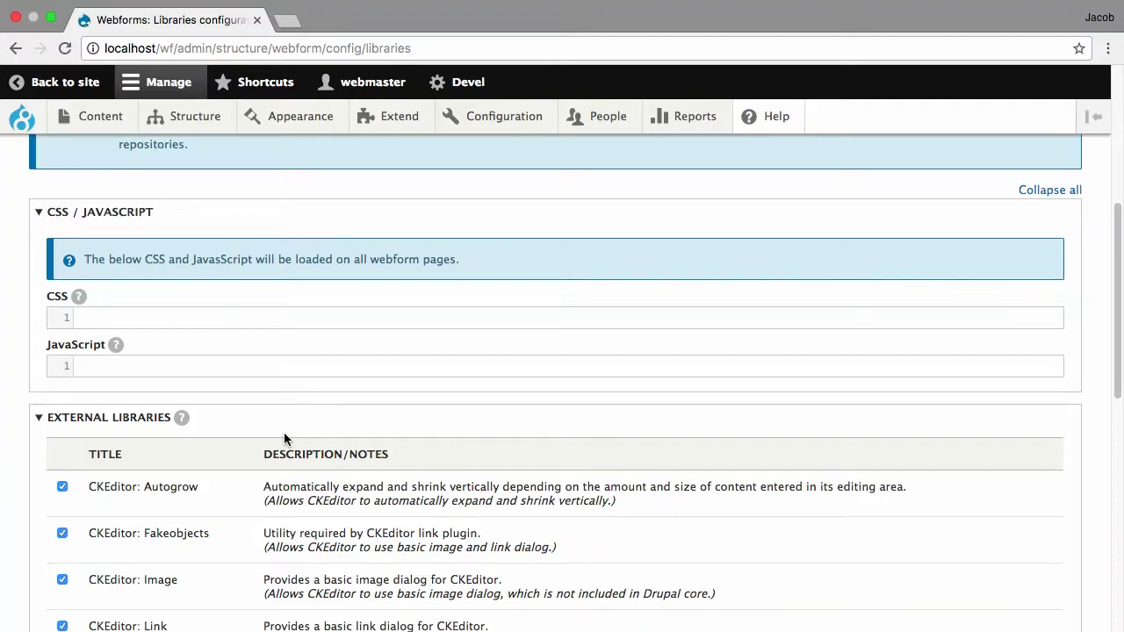
pyautogui.scroll(-10, 284, 432)
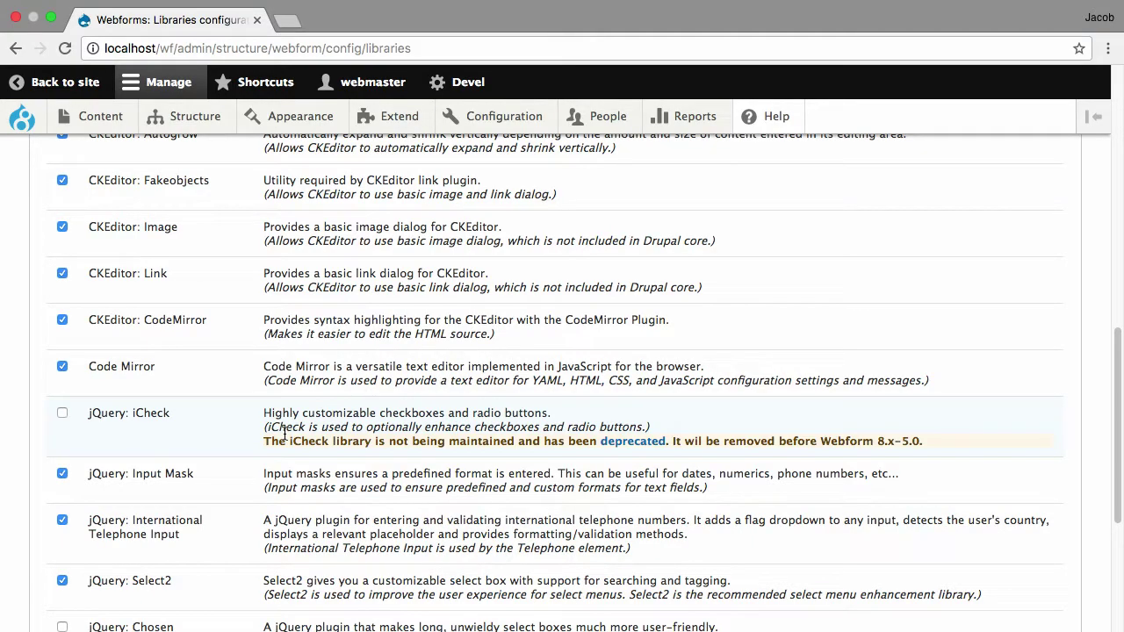
pyautogui.scroll(-6, 283, 431)
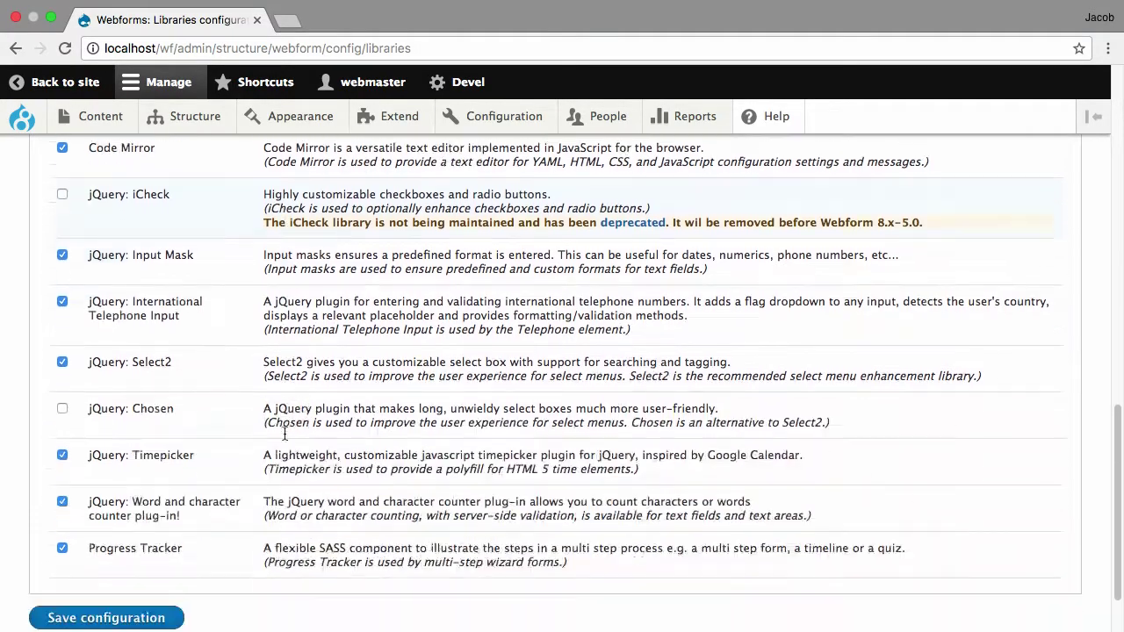
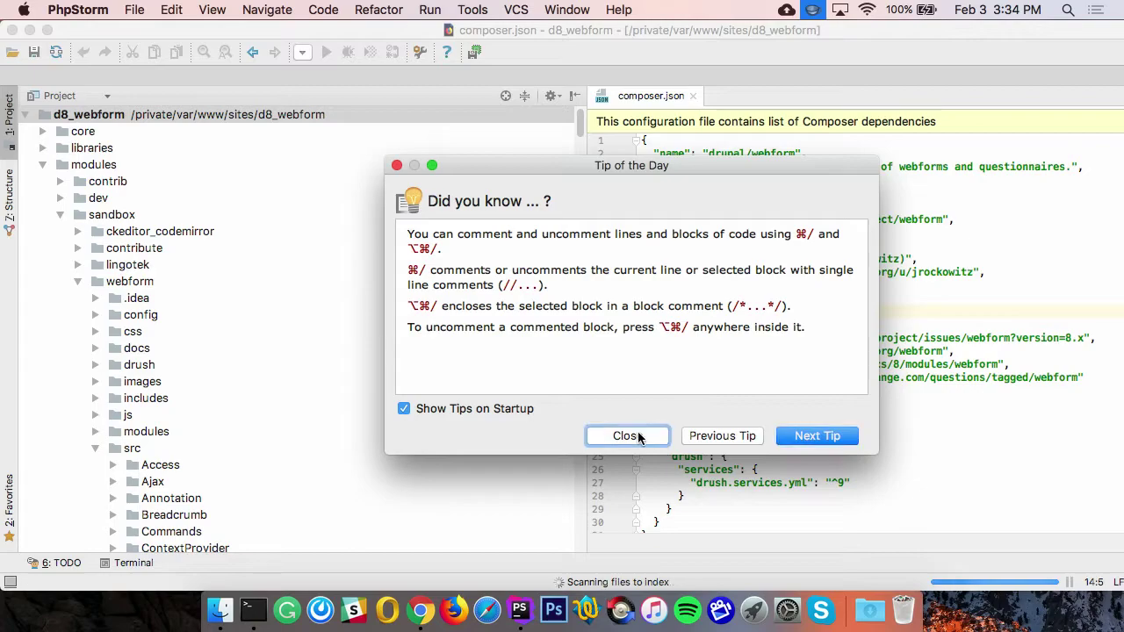
# - In PhpStorm's webform project tree, collapse the Element and WebformElement folders and expand WebformHandler under src/Plugin
pyautogui.scroll(-10, 146, 368)
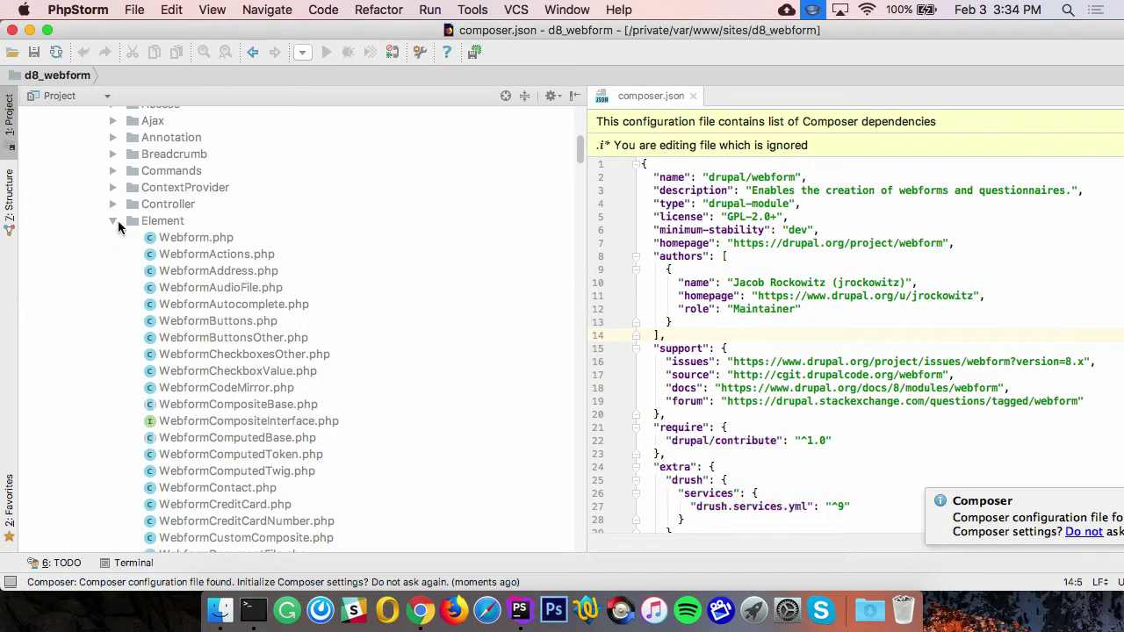
pyautogui.click(113, 221)
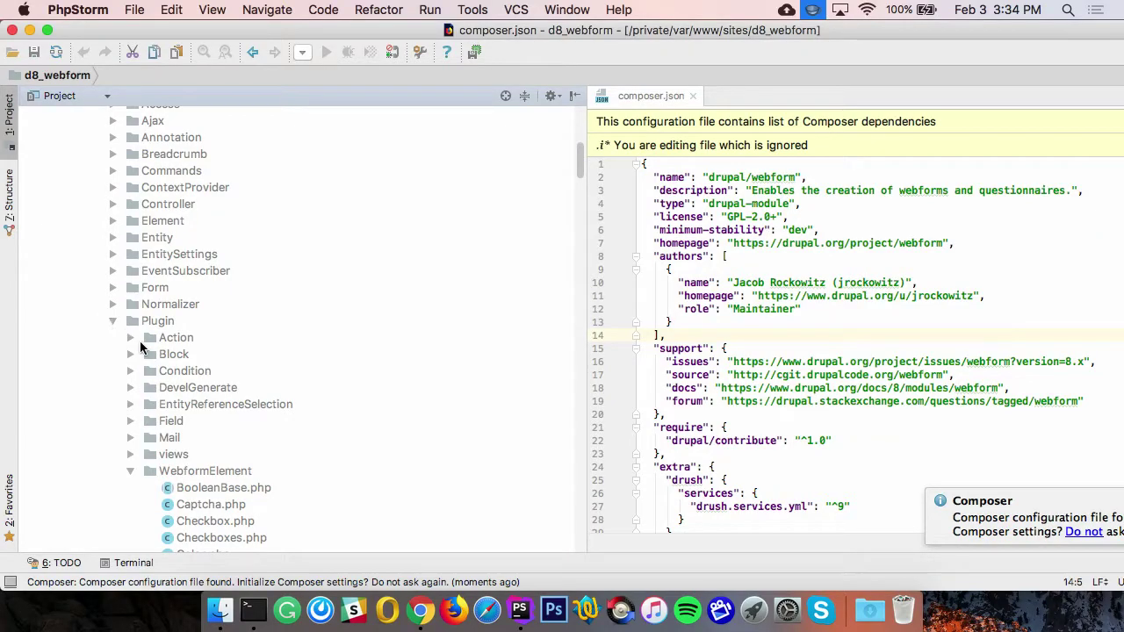
pyautogui.scroll(-5, 144, 349)
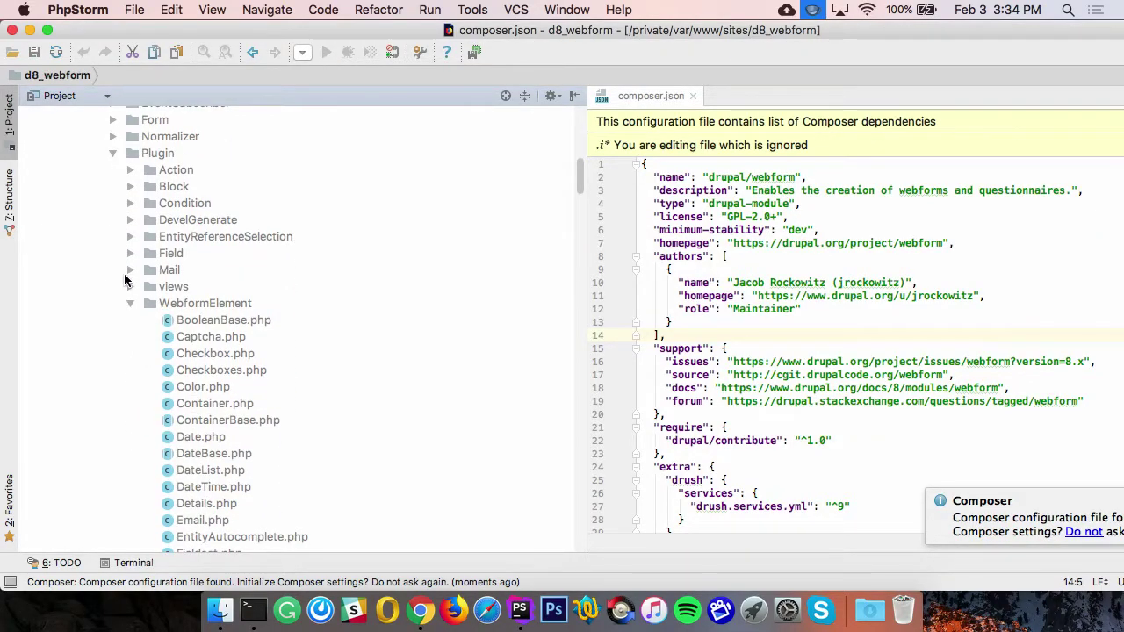
pyautogui.click(130, 303)
pyautogui.click(130, 336)
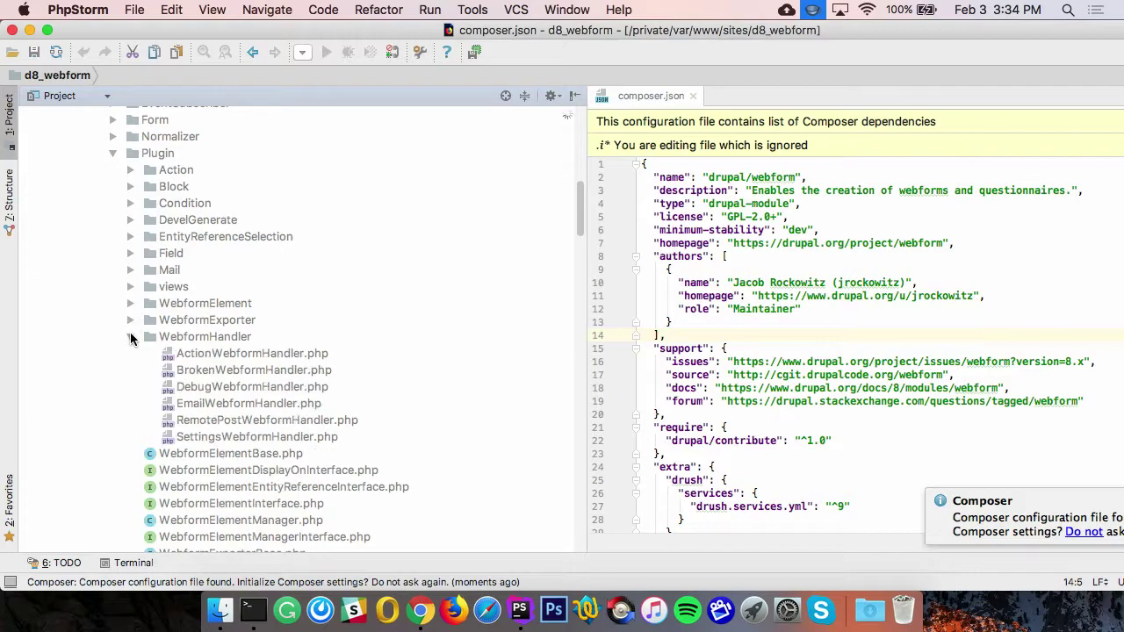
pyautogui.scroll(-3, 222, 362)
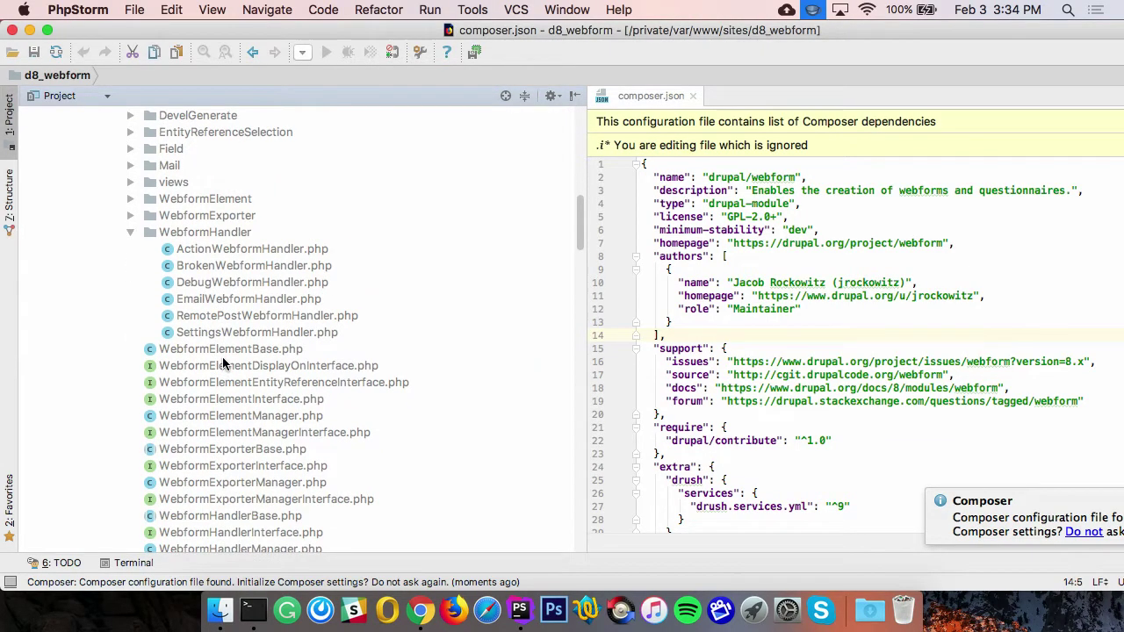
pyautogui.scroll(-1, 222, 360)
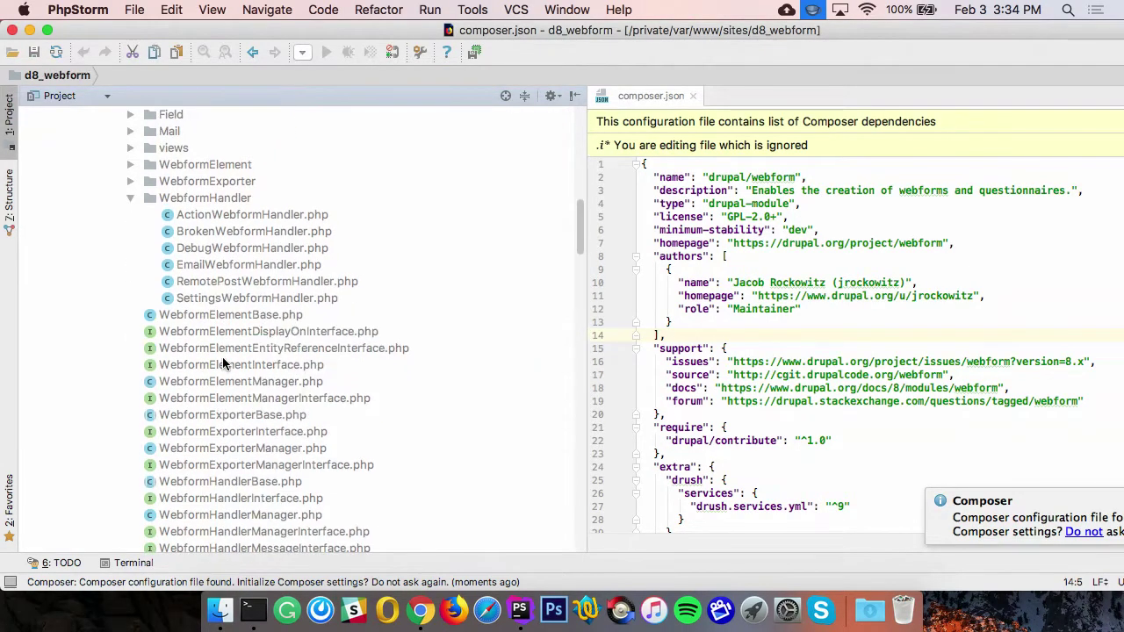
# - Open RemotePostWebformHandler.php, widen the code editor, and review the class down to its buildConfigurationForm method
pyautogui.doubleClick(231, 283)
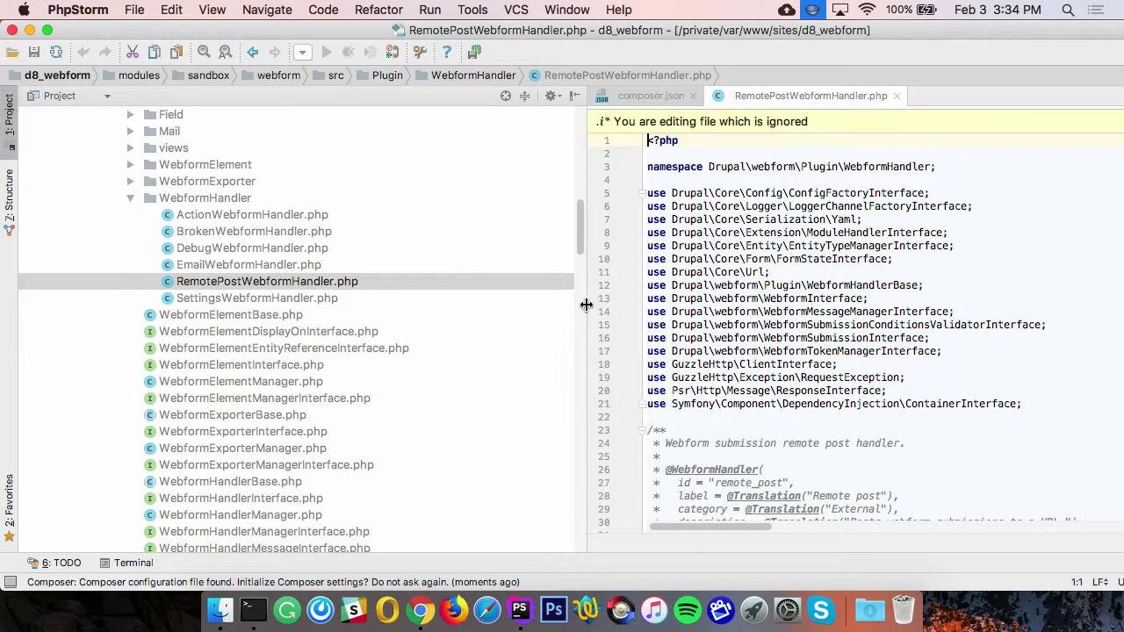
pyautogui.moveTo(586, 305); pyautogui.dragTo(314, 304)
pyautogui.scroll(-10, 575, 361)
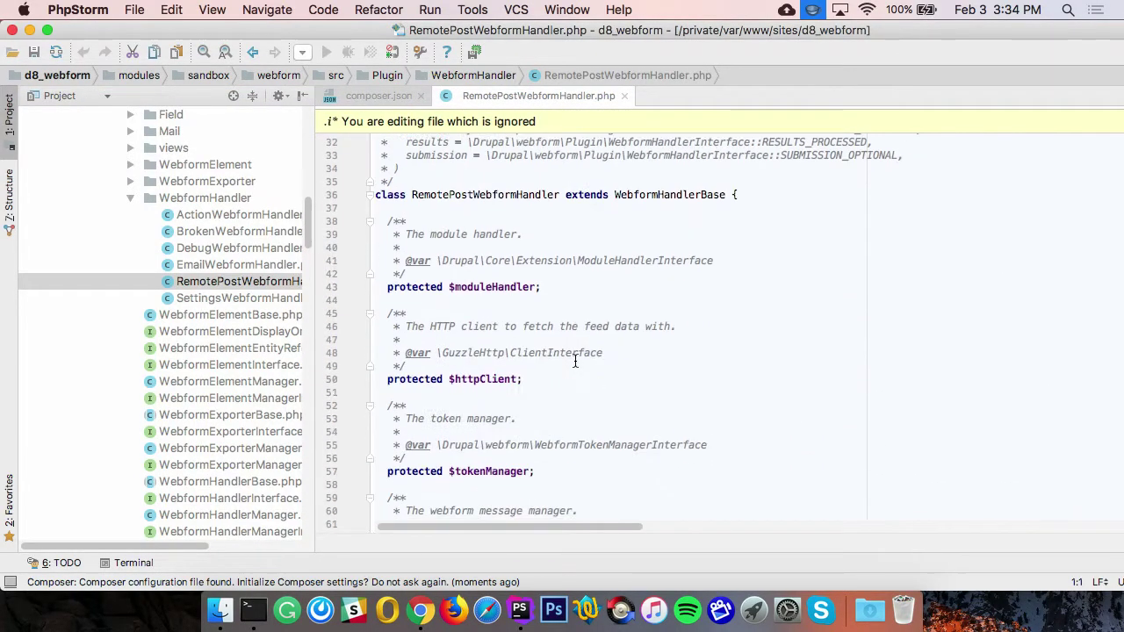
pyautogui.scroll(-10, 575, 361)
pyautogui.scroll(-12, 575, 360)
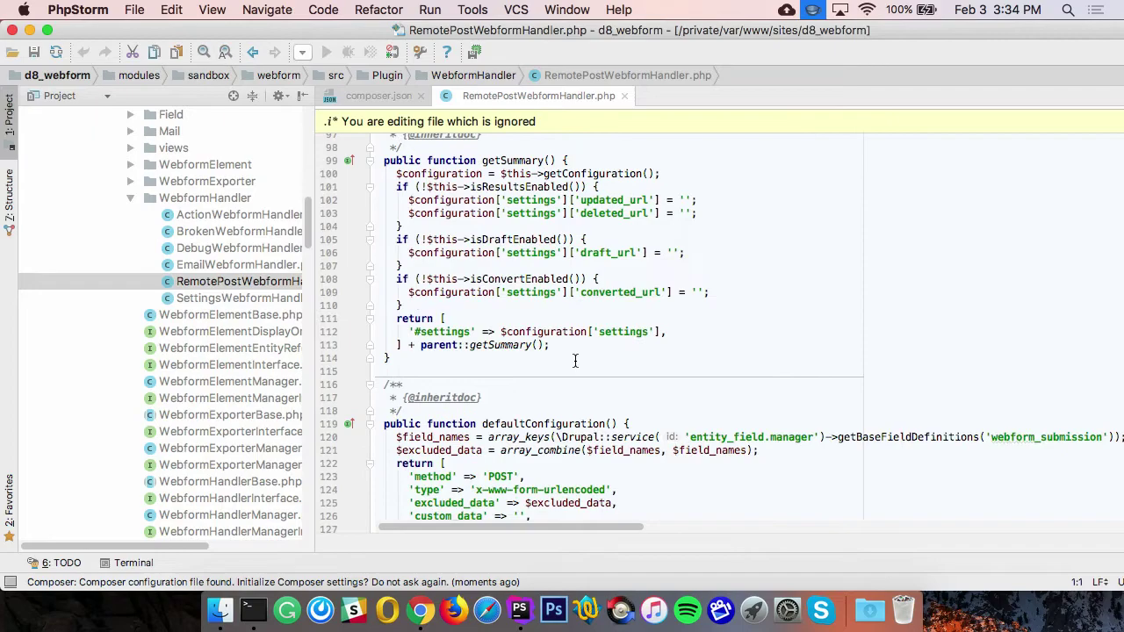
pyautogui.scroll(-10, 575, 360)
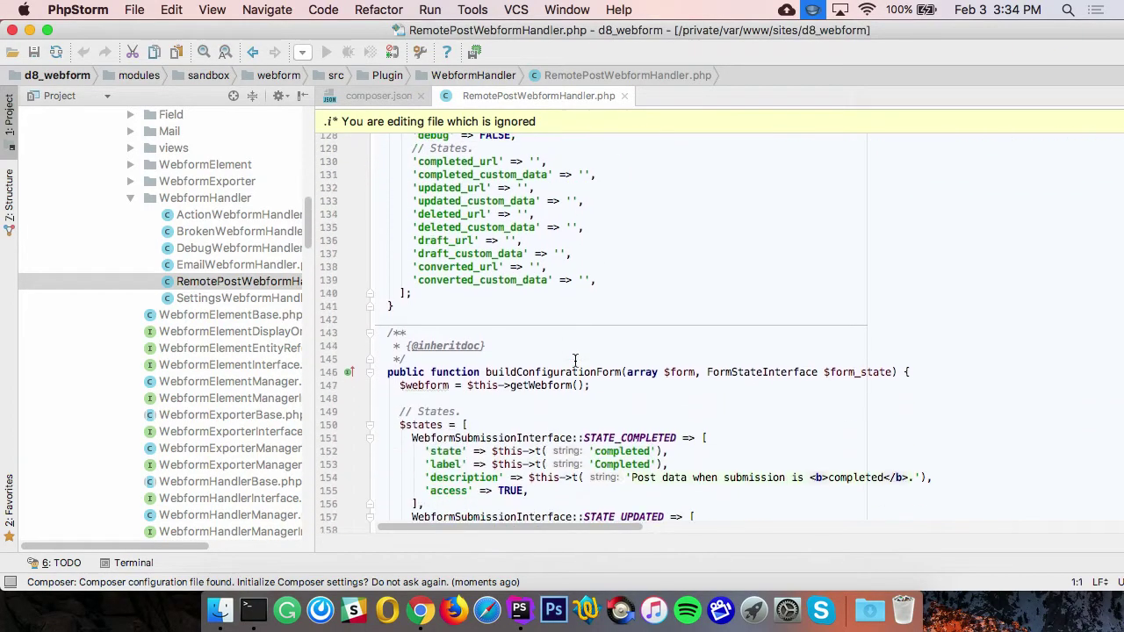
pyautogui.scroll(-4, 176, 356)
# - Open WebformHandlerInterface.php, show its structure outline, and locate the postCreate method in it
pyautogui.hscroll(2, 185, 338)
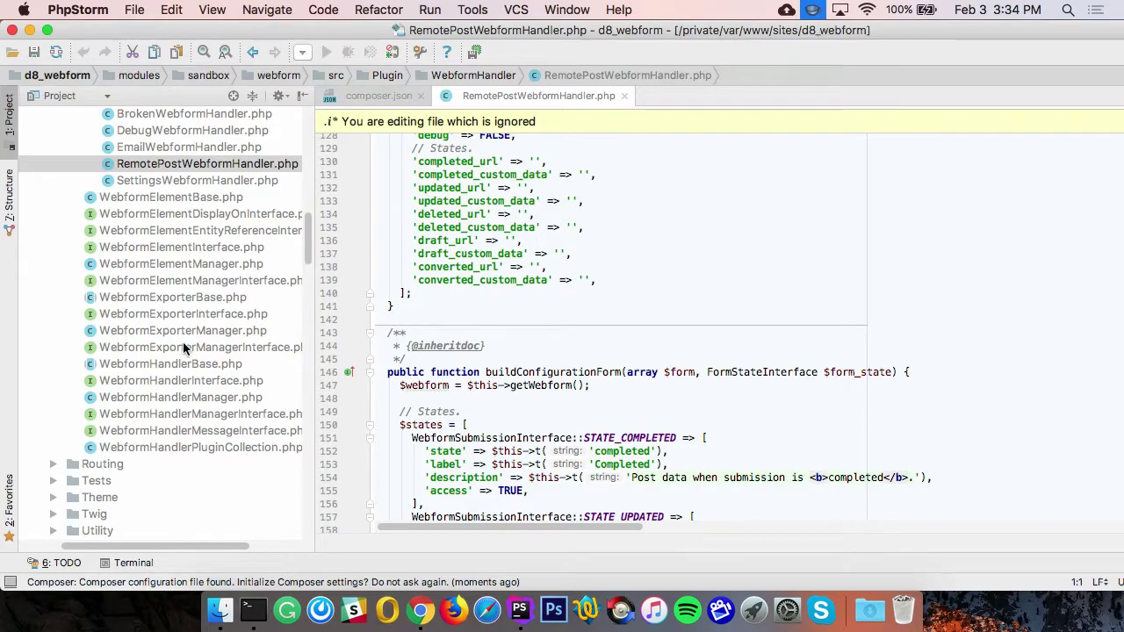
pyautogui.doubleClick(181, 380)
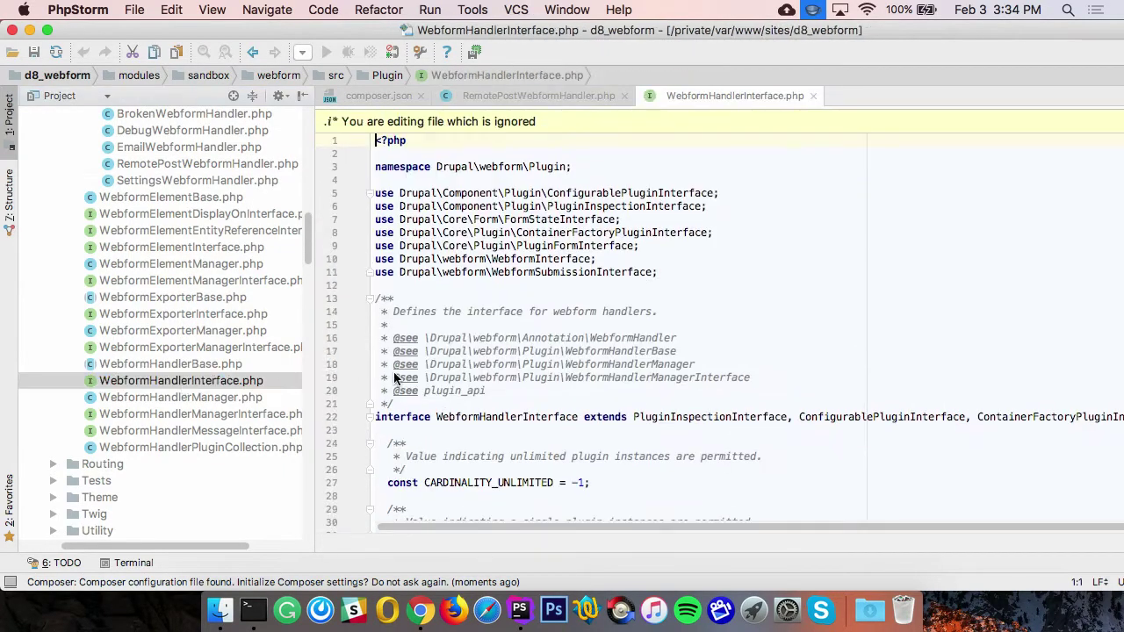
pyautogui.press('super+7')
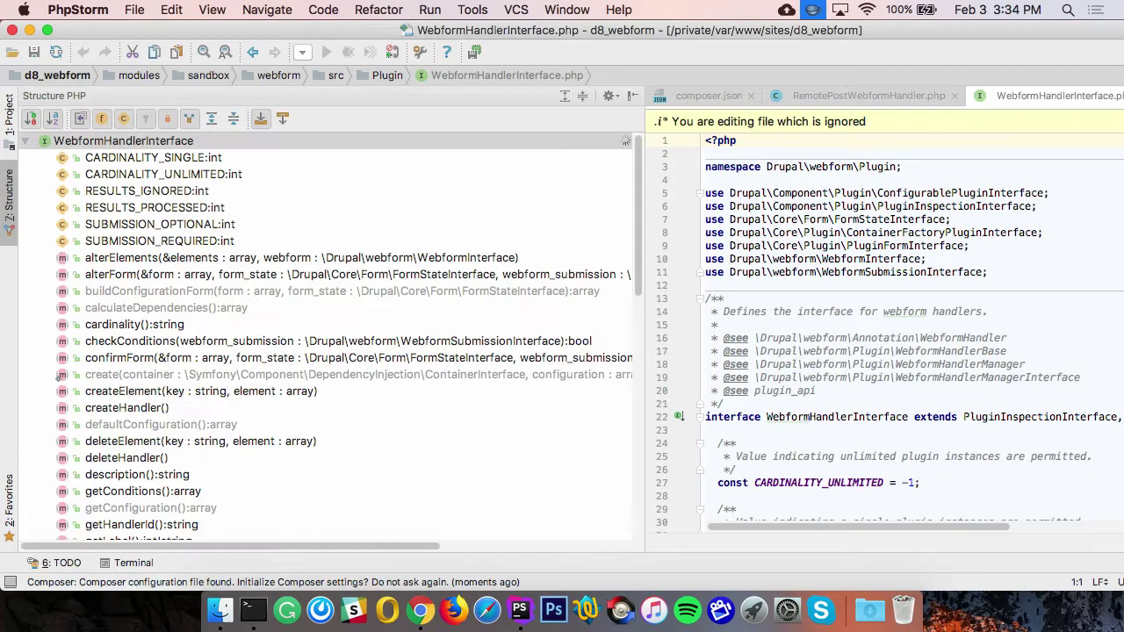
pyautogui.scroll(-10, 214, 276)
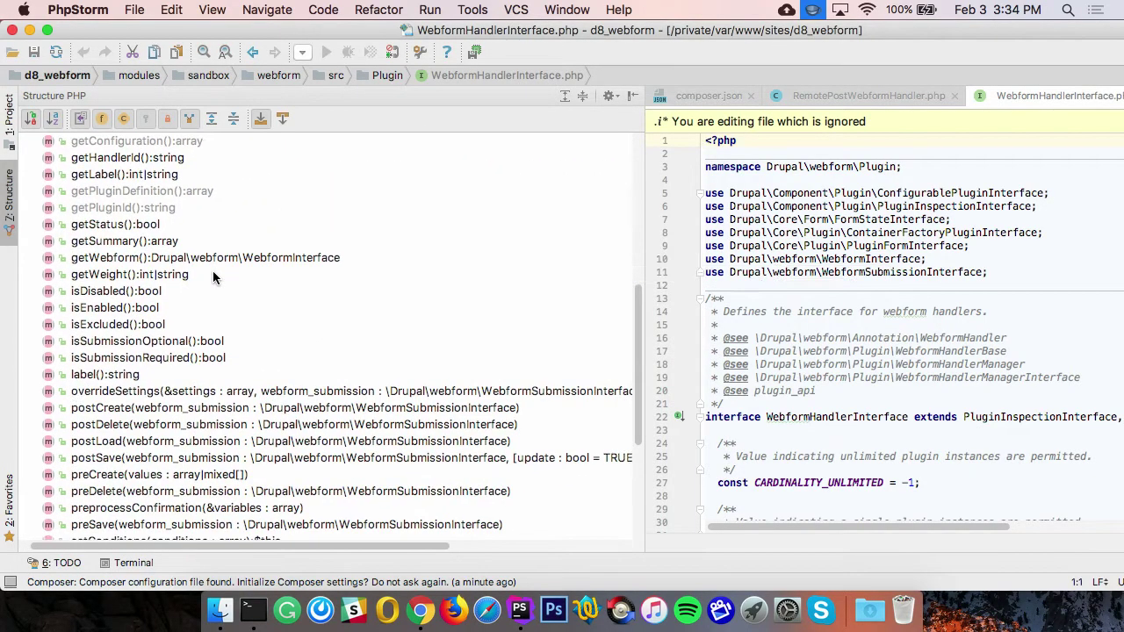
pyautogui.click(123, 270)
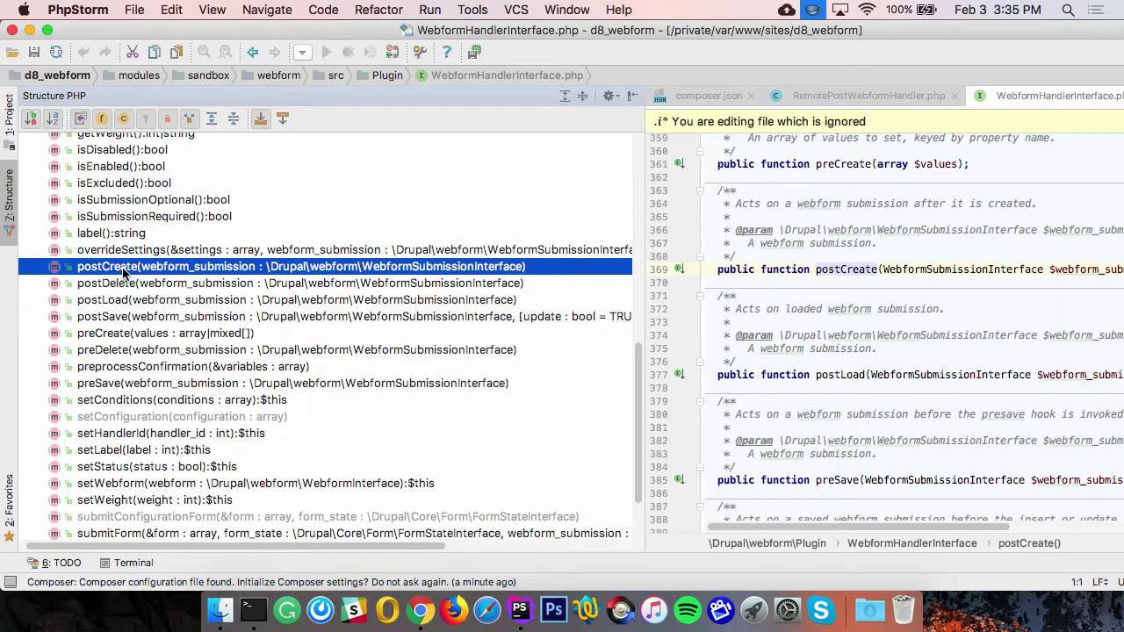
# - Switch to the Chrome browser and open the Contact node's public view from its submissions page
pyautogui.hotkey('ctrl', 'Right')
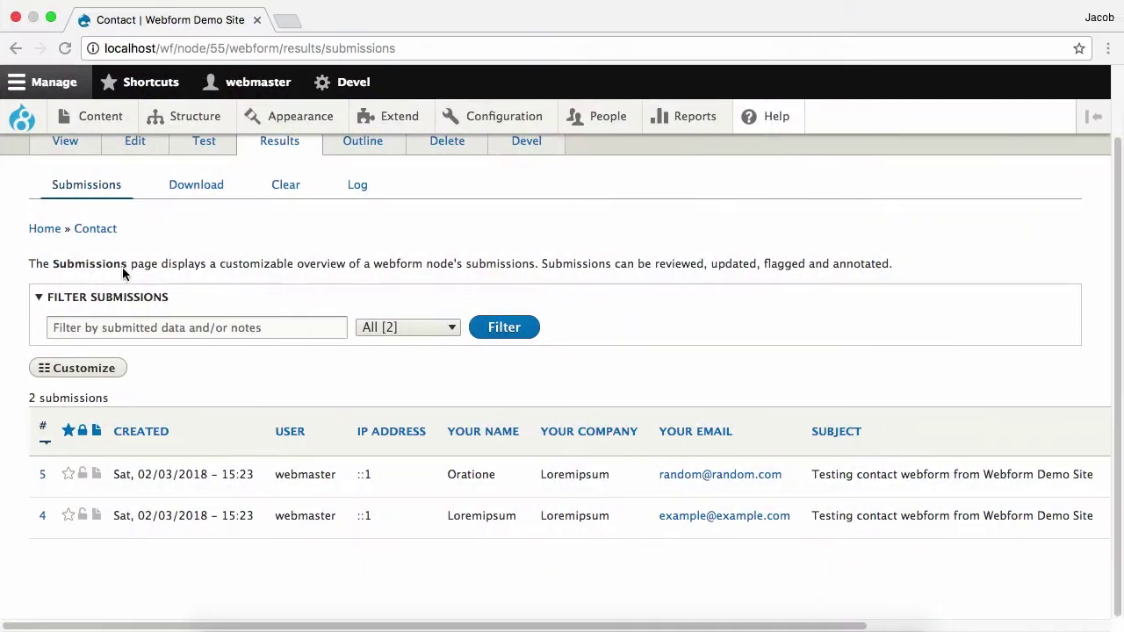
pyautogui.scroll(3, 235, 261)
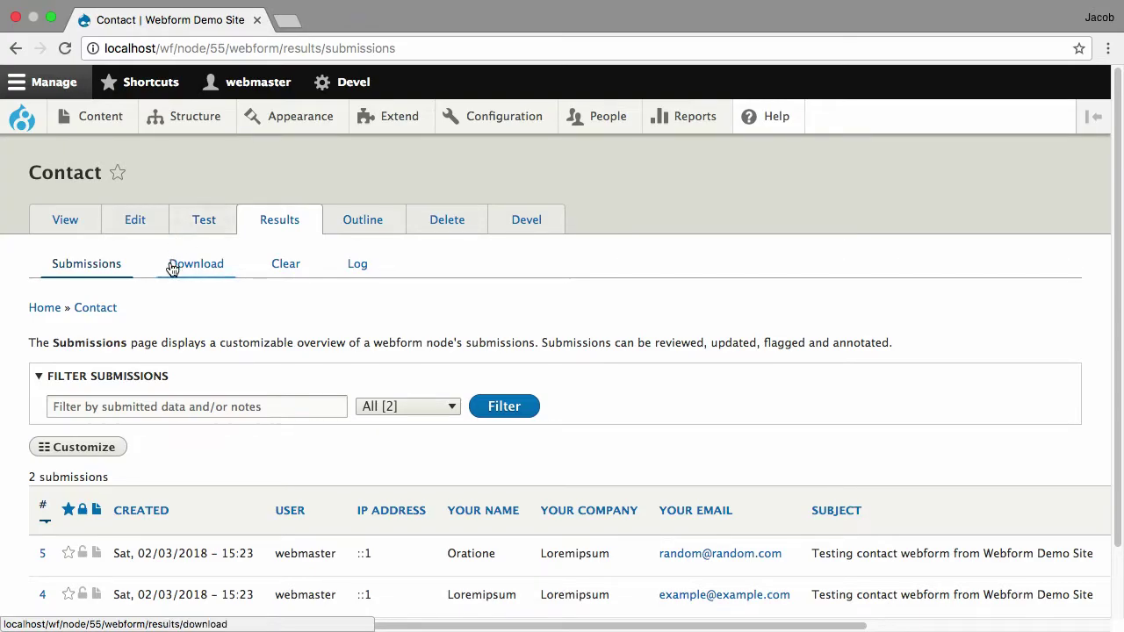
pyautogui.click(66, 220)
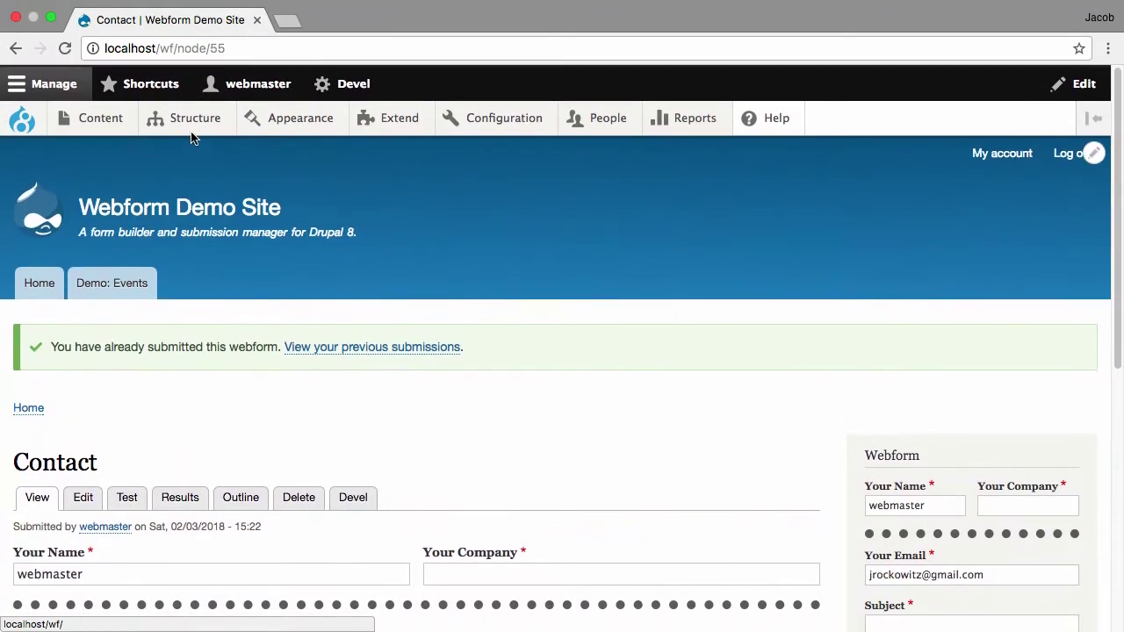
# - Go to the Webforms management list under Structure and open the Example: Style Guide webform
pyautogui.moveTo(167, 130)
pyautogui.moveTo(173, 468)
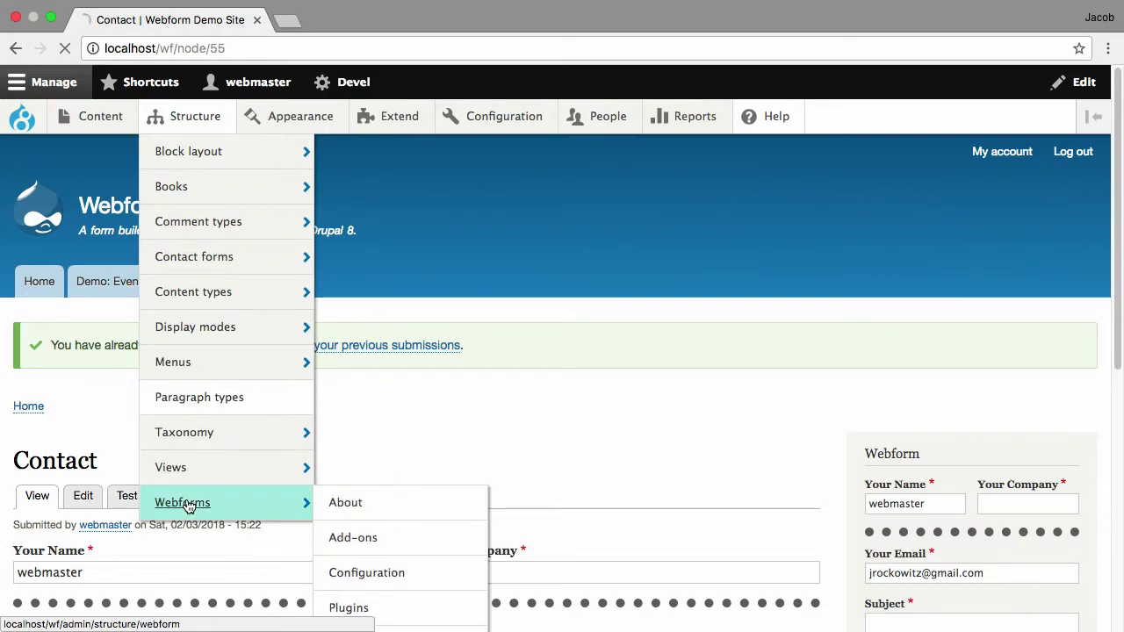
pyautogui.click(182, 502)
pyautogui.scroll(-3, 468, 331)
pyautogui.scroll(-3, 131, 370)
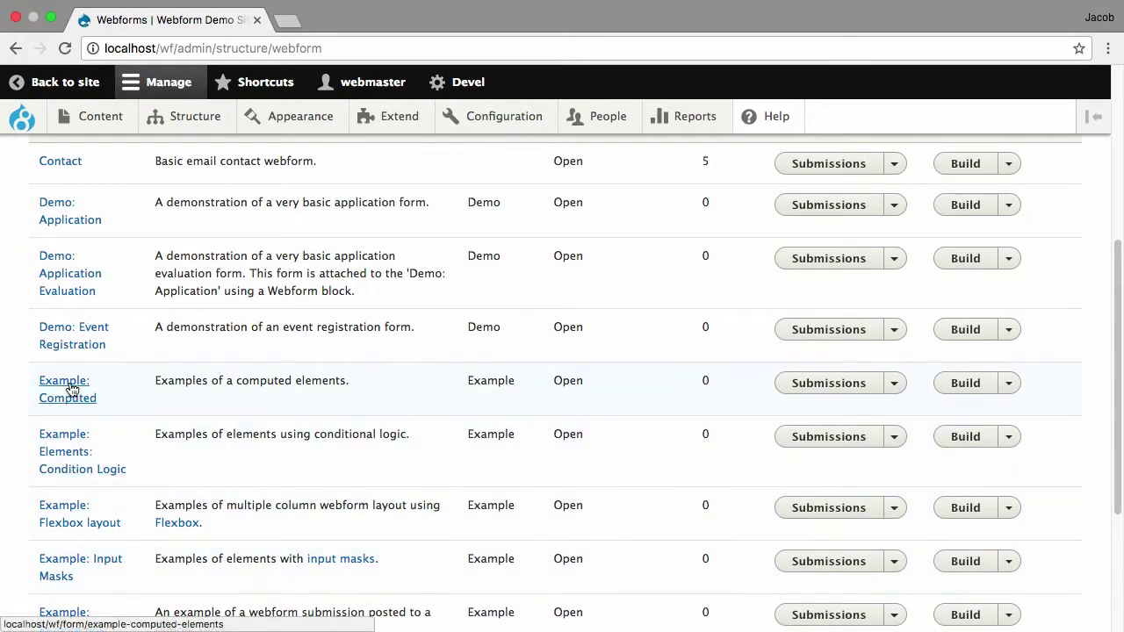
pyautogui.scroll(-3, 72, 387)
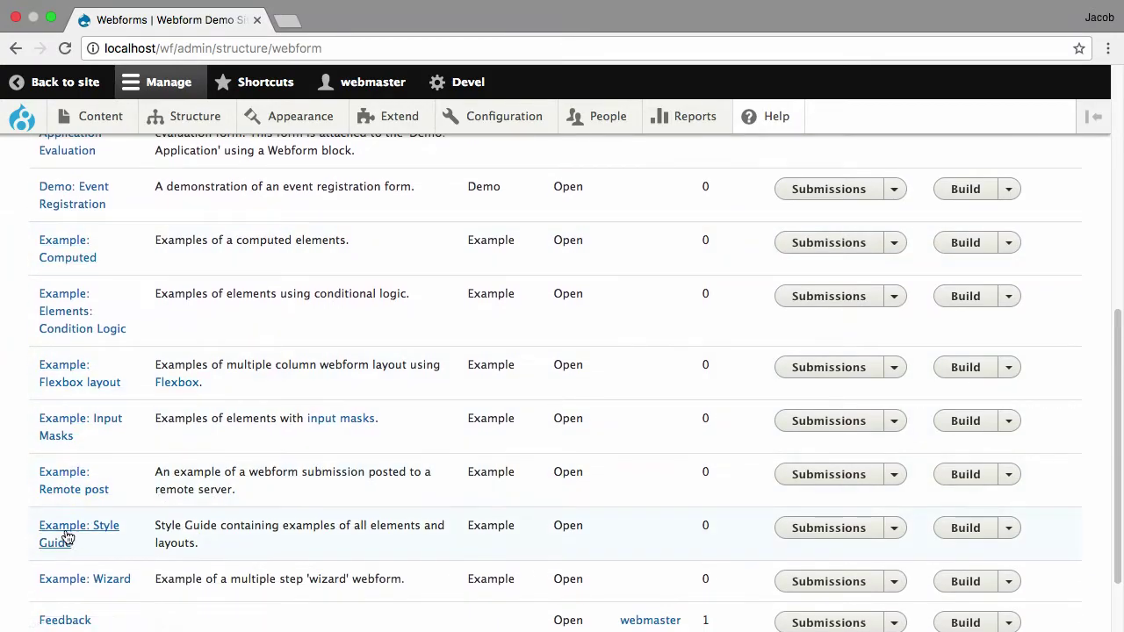
pyautogui.click(68, 527)
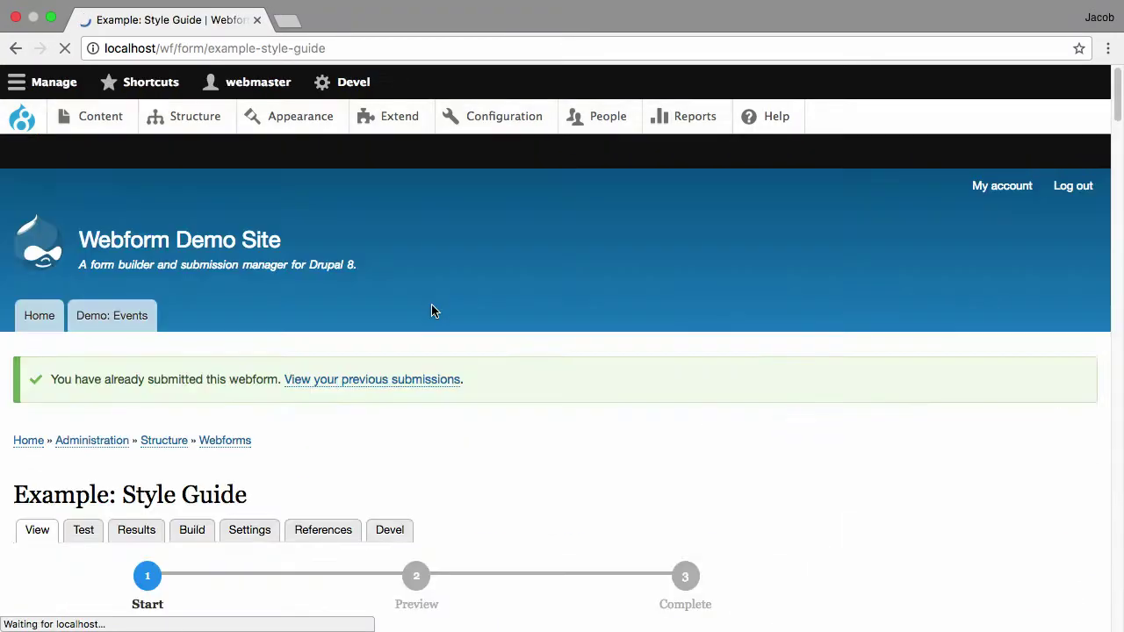
# - Examine the style guide's sample elements, including the toggles, Likert, map location, multiple link and custom composite elements
pyautogui.scroll(-20, 431, 308)
pyautogui.scroll(-5, 431, 311)
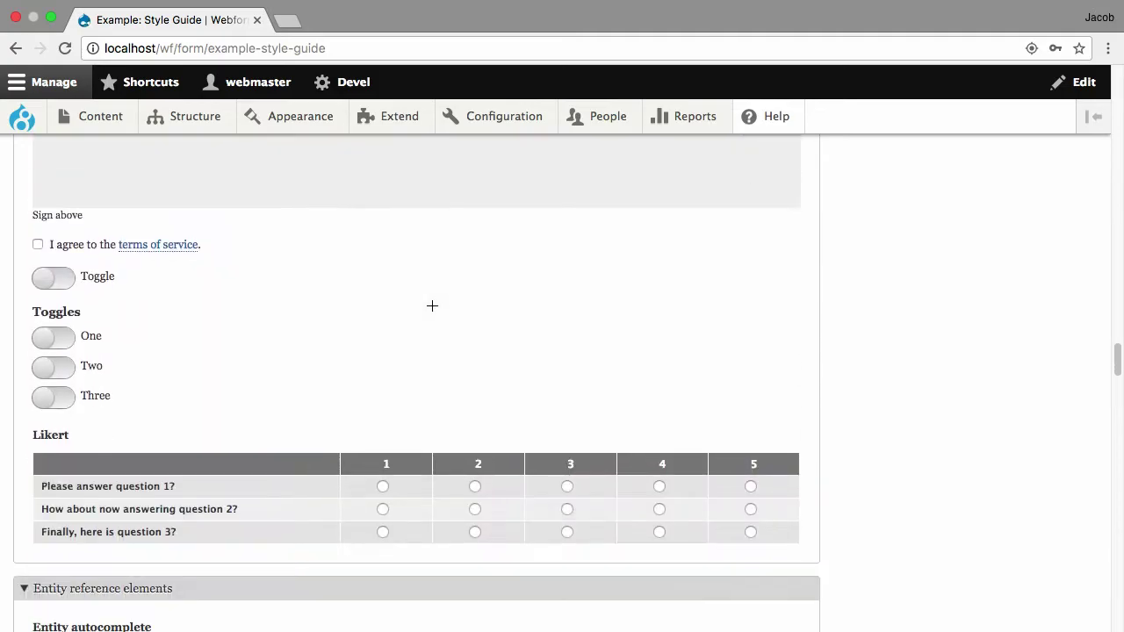
pyautogui.scroll(5, 431, 306)
pyautogui.scroll(-20, 431, 306)
pyautogui.scroll(-15, 492, 305)
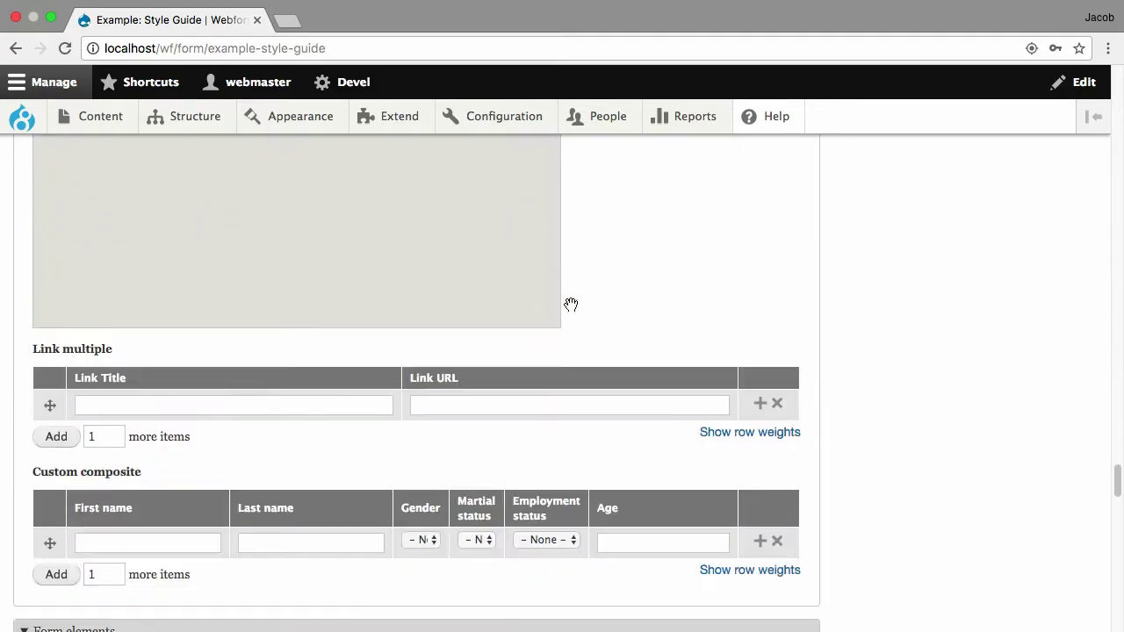
pyautogui.scroll(3, 650, 296)
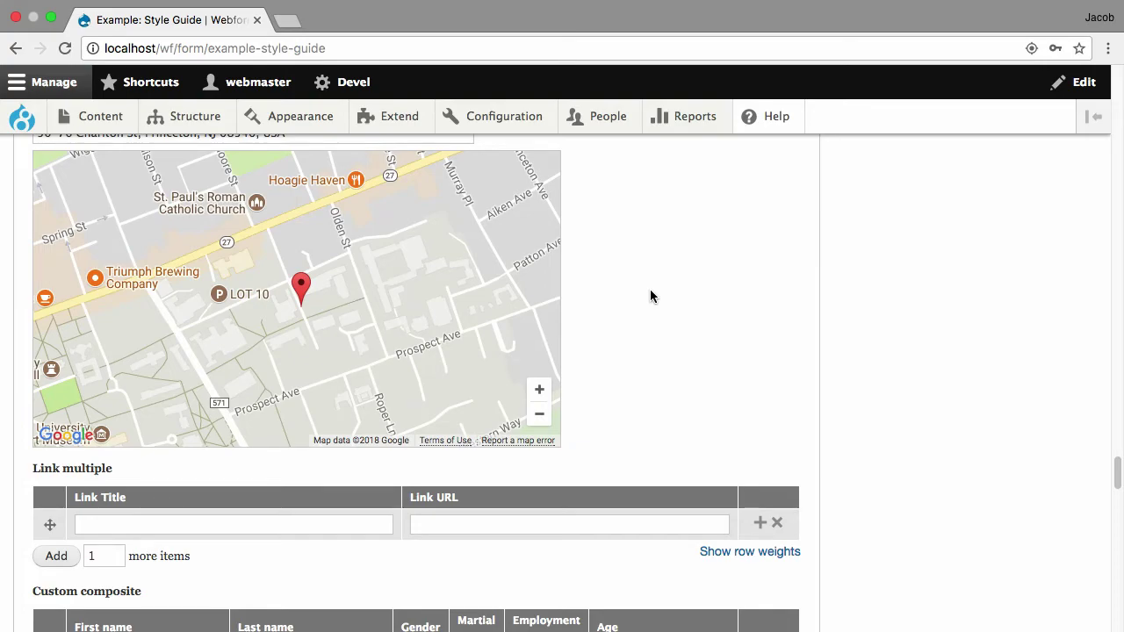
pyautogui.scroll(20, 649, 296)
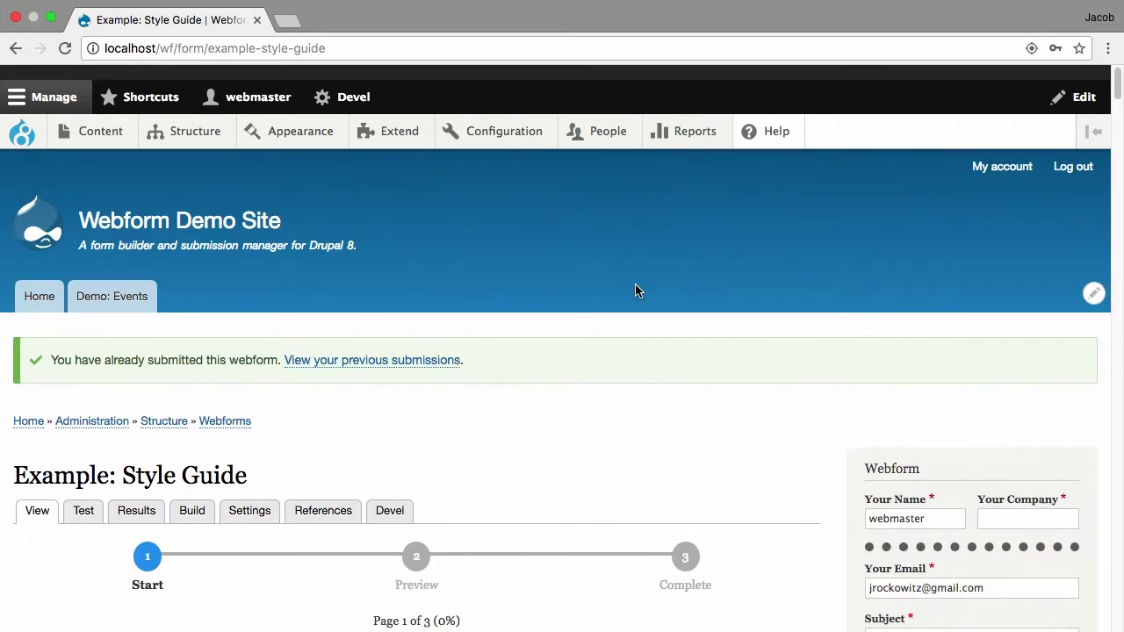
pyautogui.scroll(-1, 176, 421)
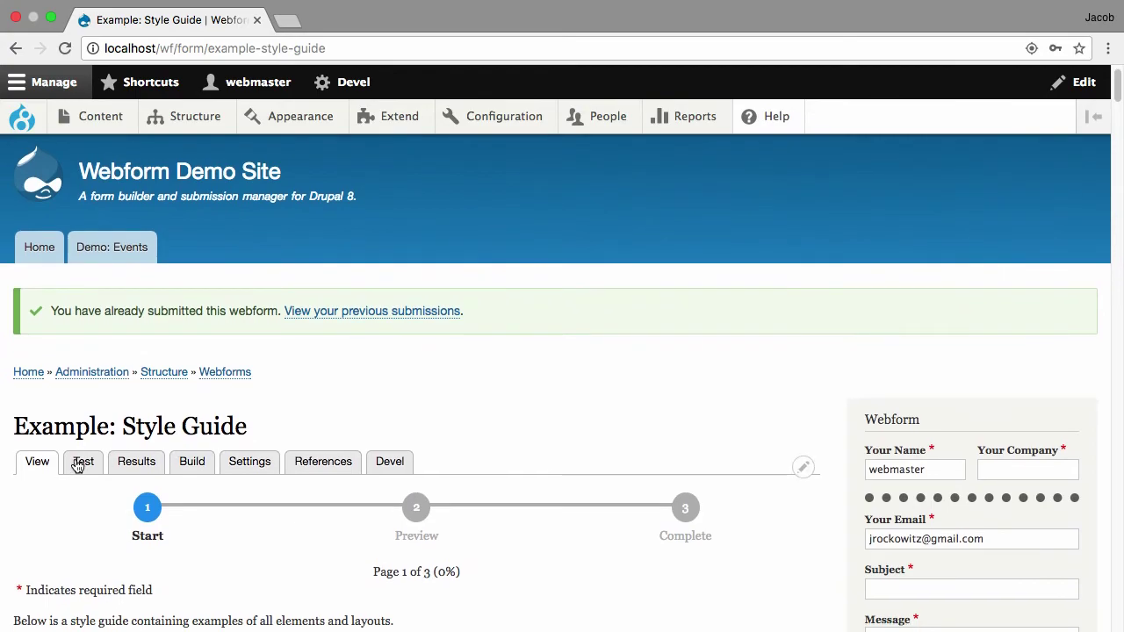
pyautogui.click(82, 463)
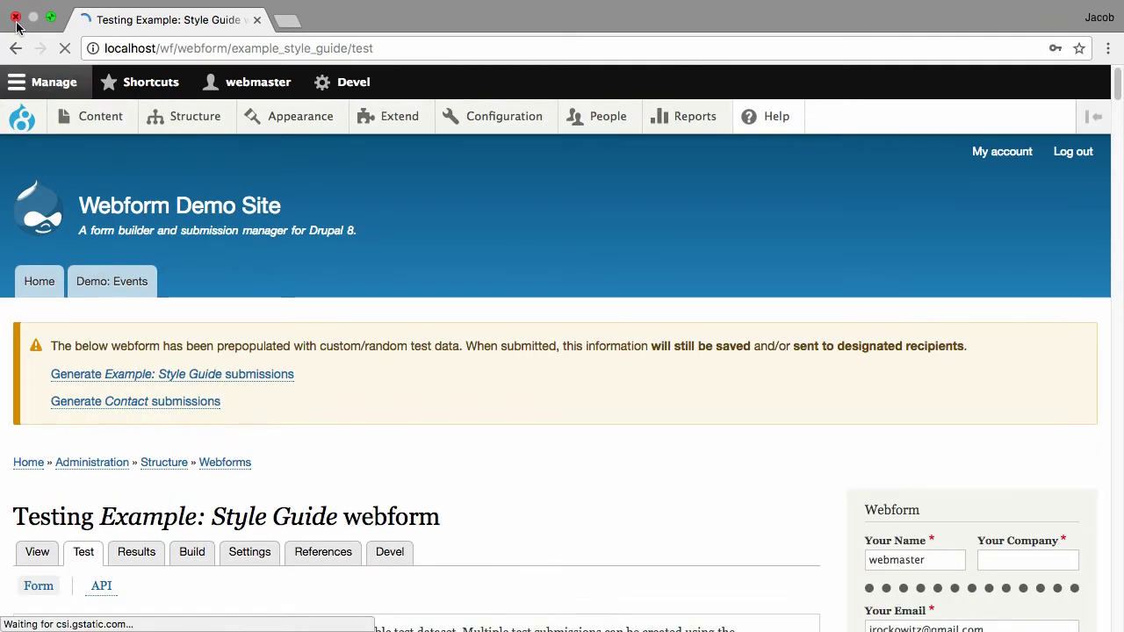
pyautogui.click(15, 49)
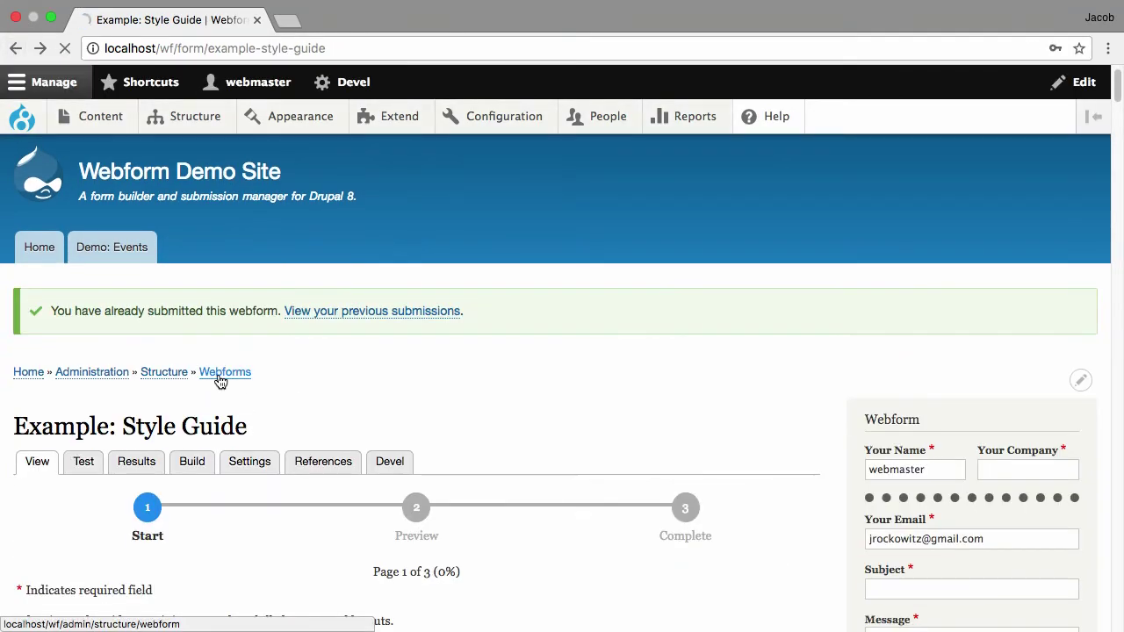
# - Return to the Webforms list, open the Contact webform's build page, and go to its API test form
pyautogui.click(220, 376)
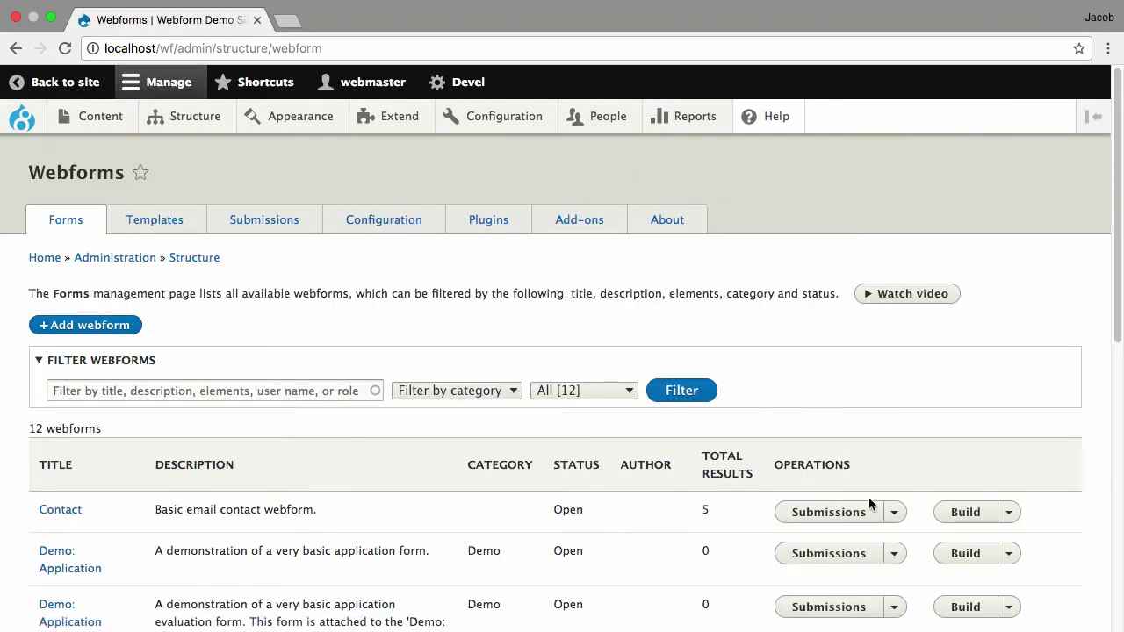
pyautogui.click(965, 512)
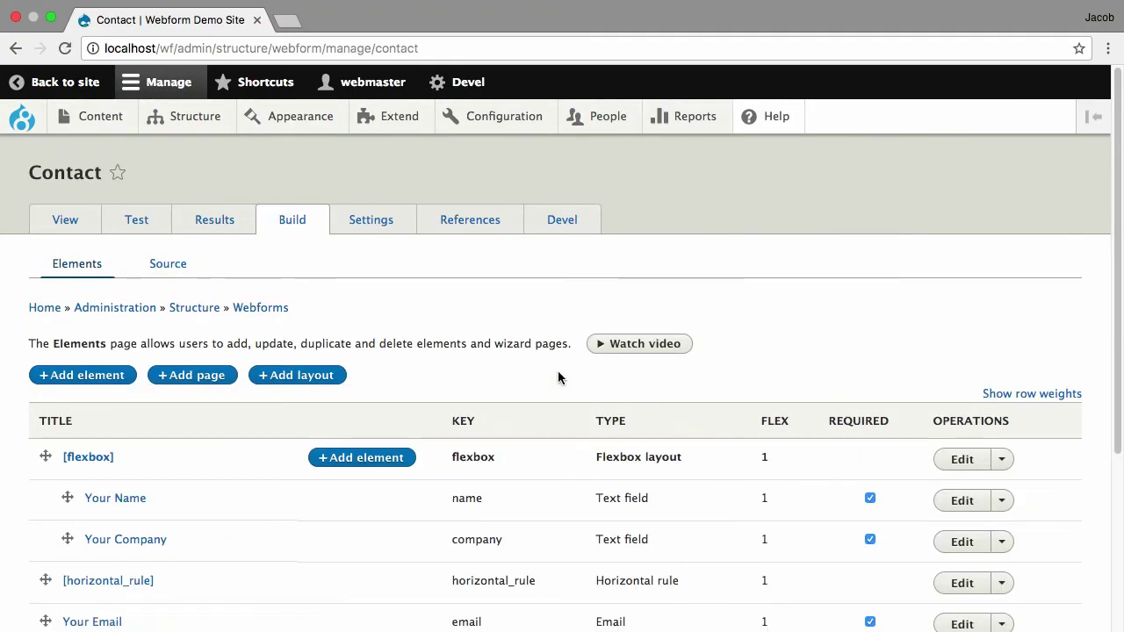
pyautogui.click(164, 227)
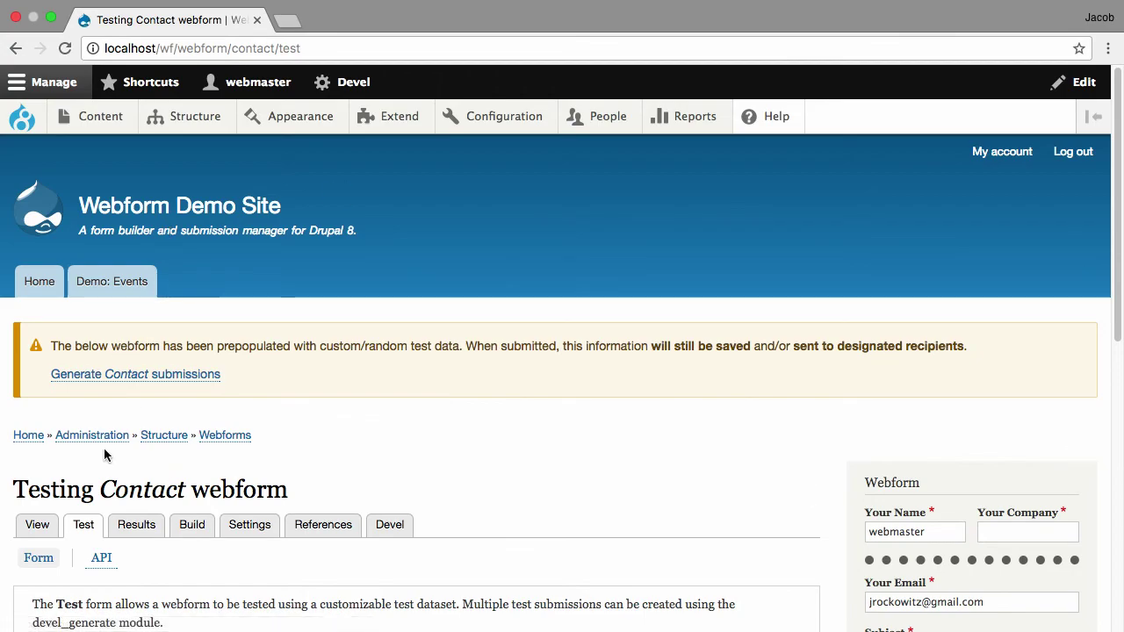
pyautogui.click(102, 558)
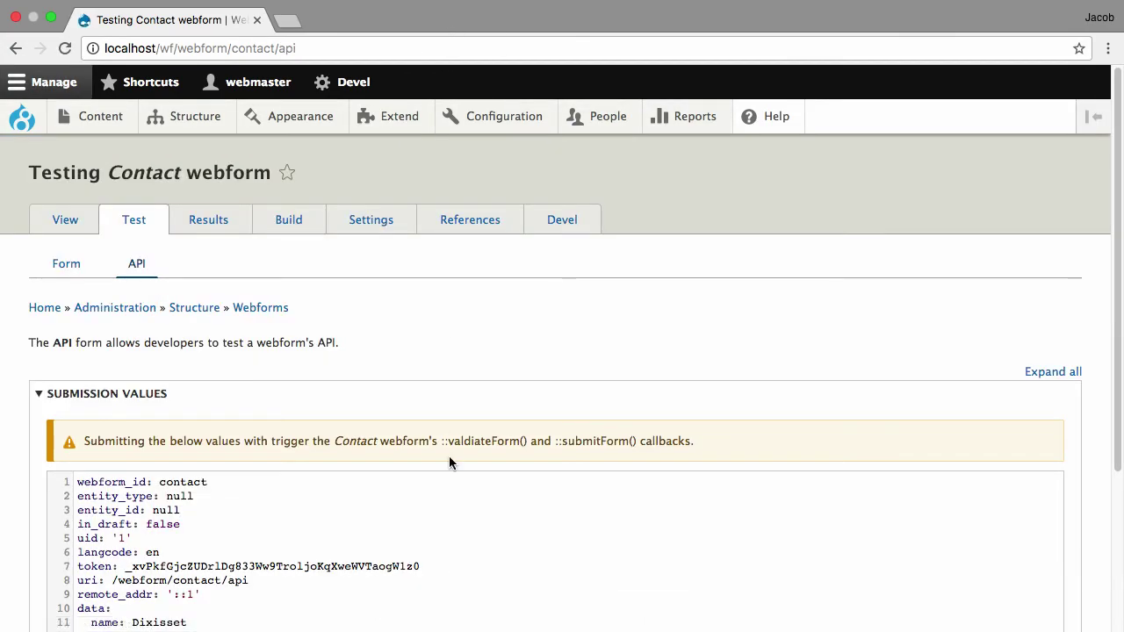
# - Review the API form's submission values, and expand the PHP usage section to read its sample code
pyautogui.scroll(-5, 449, 456)
pyautogui.click(198, 508)
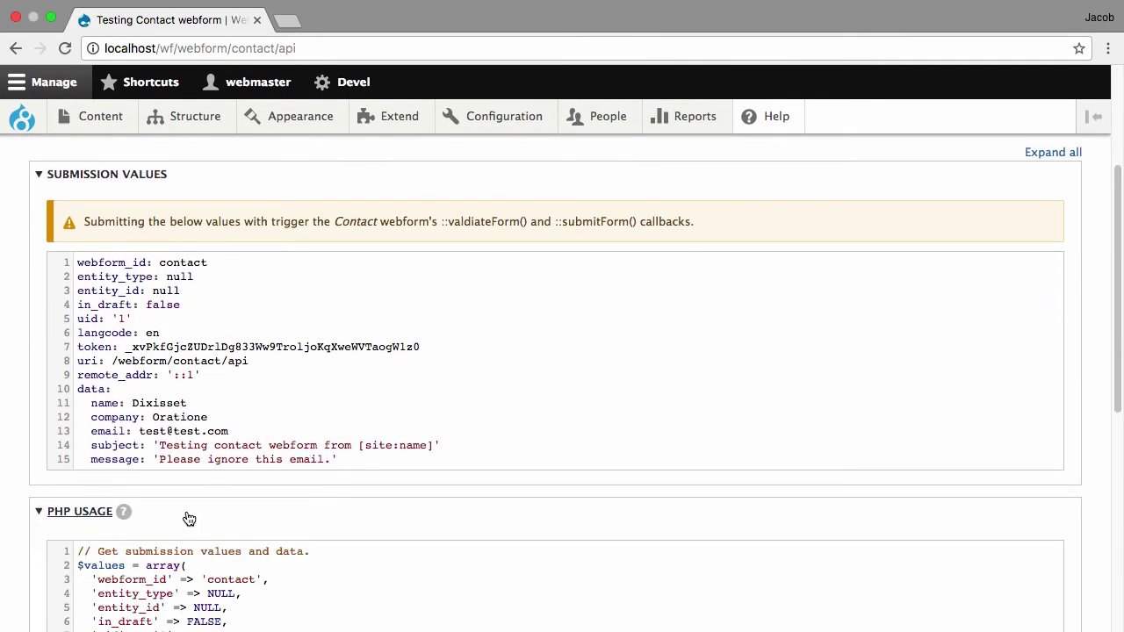
pyautogui.scroll(-6, 188, 518)
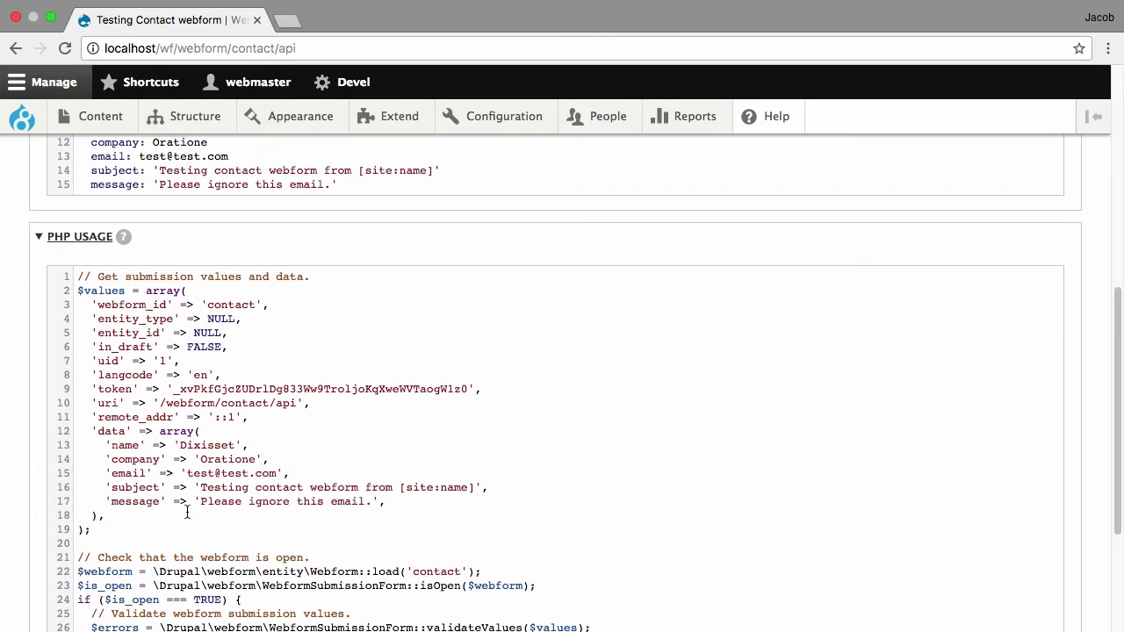
pyautogui.scroll(-4, 187, 512)
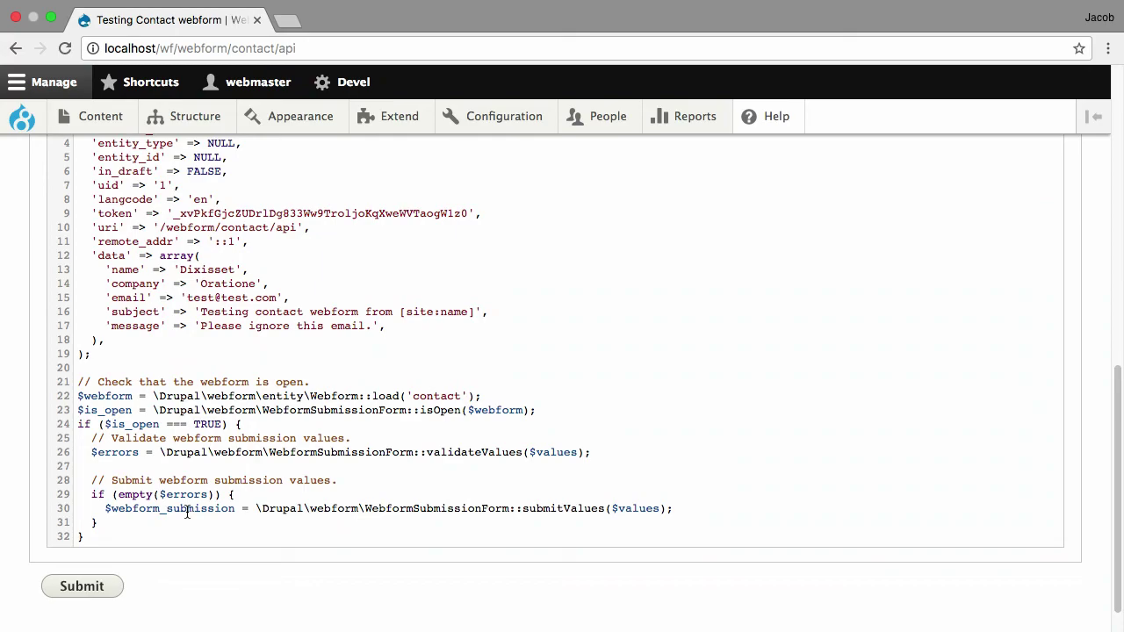
pyautogui.scroll(15, 187, 512)
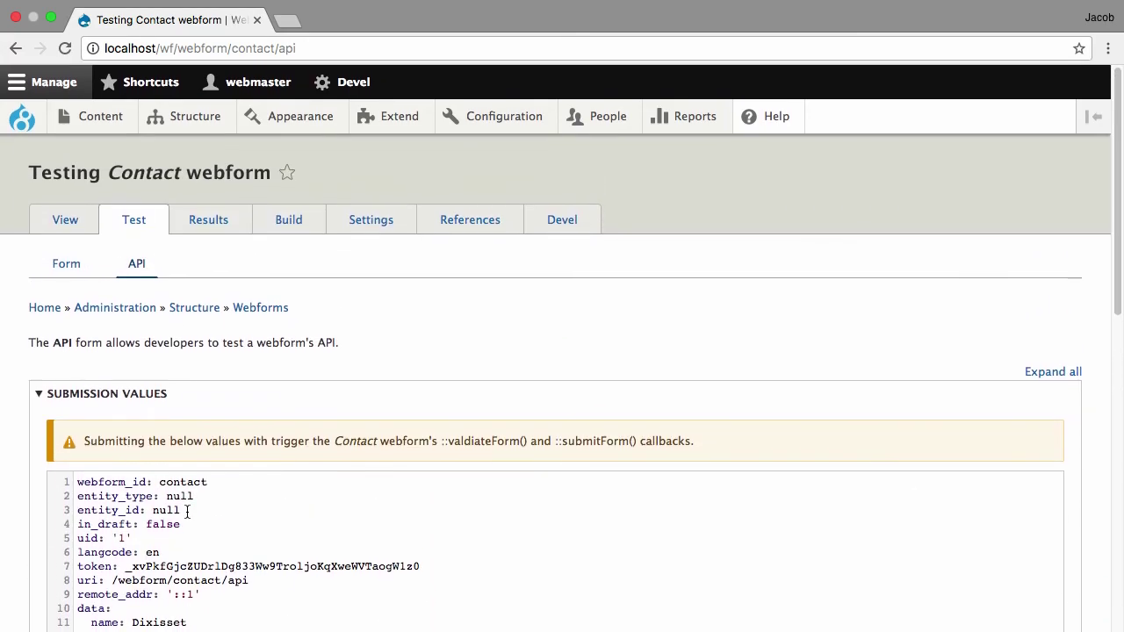